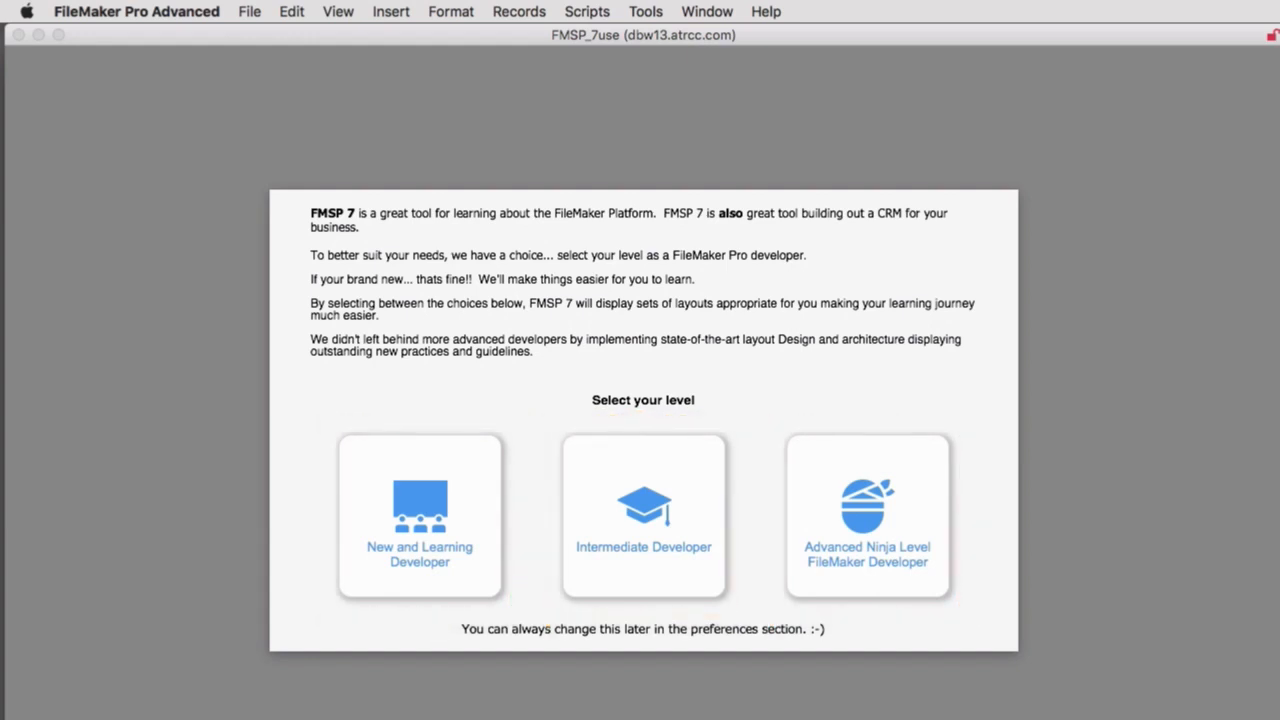
Choose the New and Learning Developer level and look through the first contact's related contacts, estimates and invoices.
left_click(449, 527)
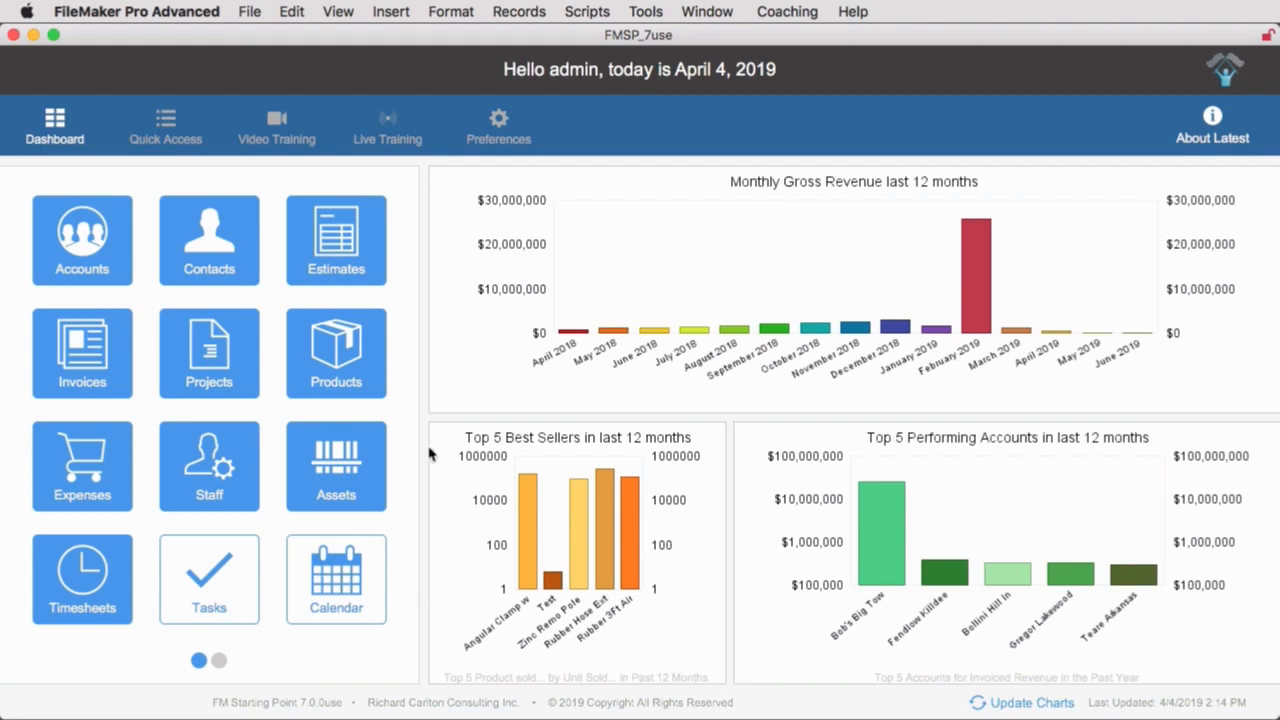
left_click(246, 240)
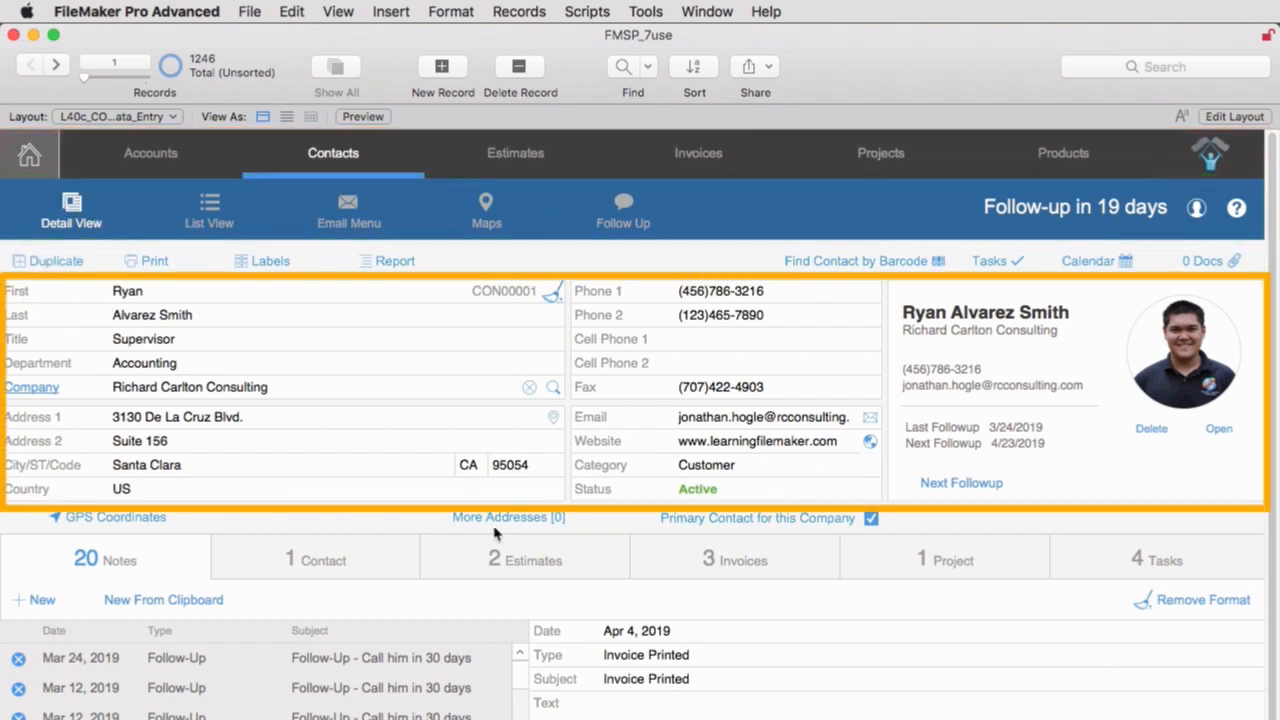
left_click(276, 557)
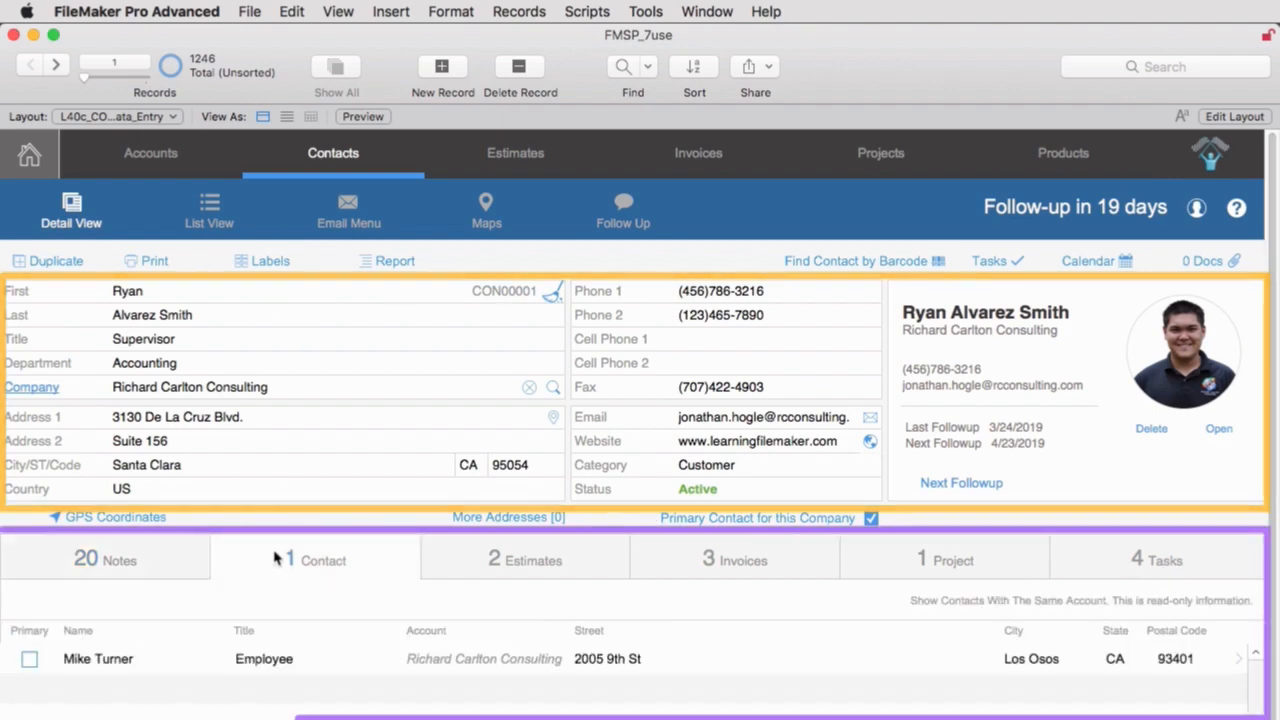
left_click(515, 562)
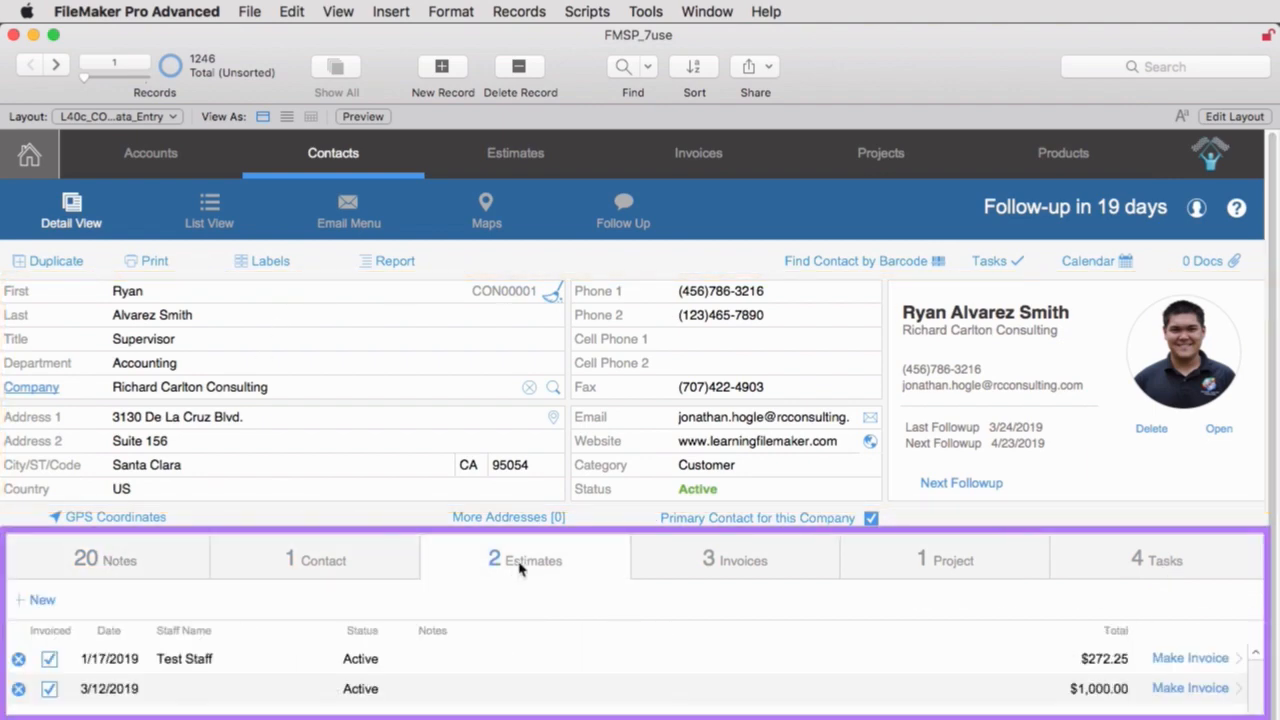
left_click(687, 563)
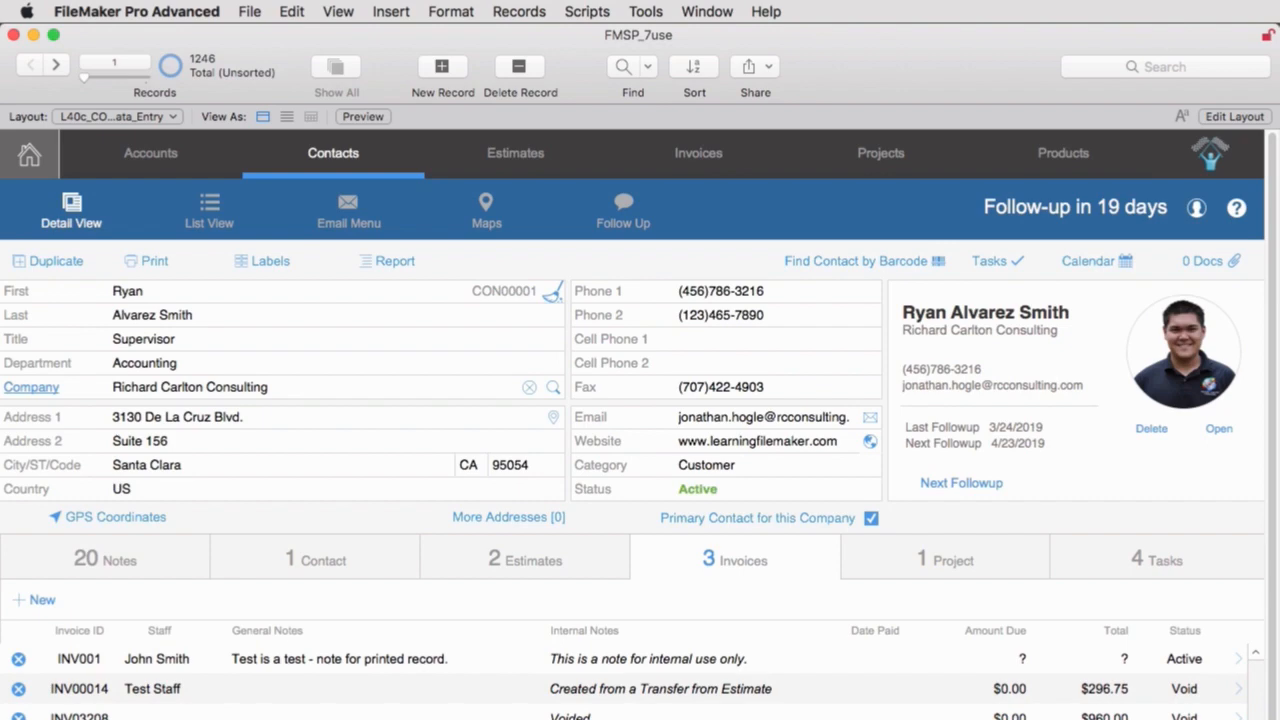
Look through the basic data entry screens of the Accounts, Estimates and Invoices modules.
left_click(179, 160)
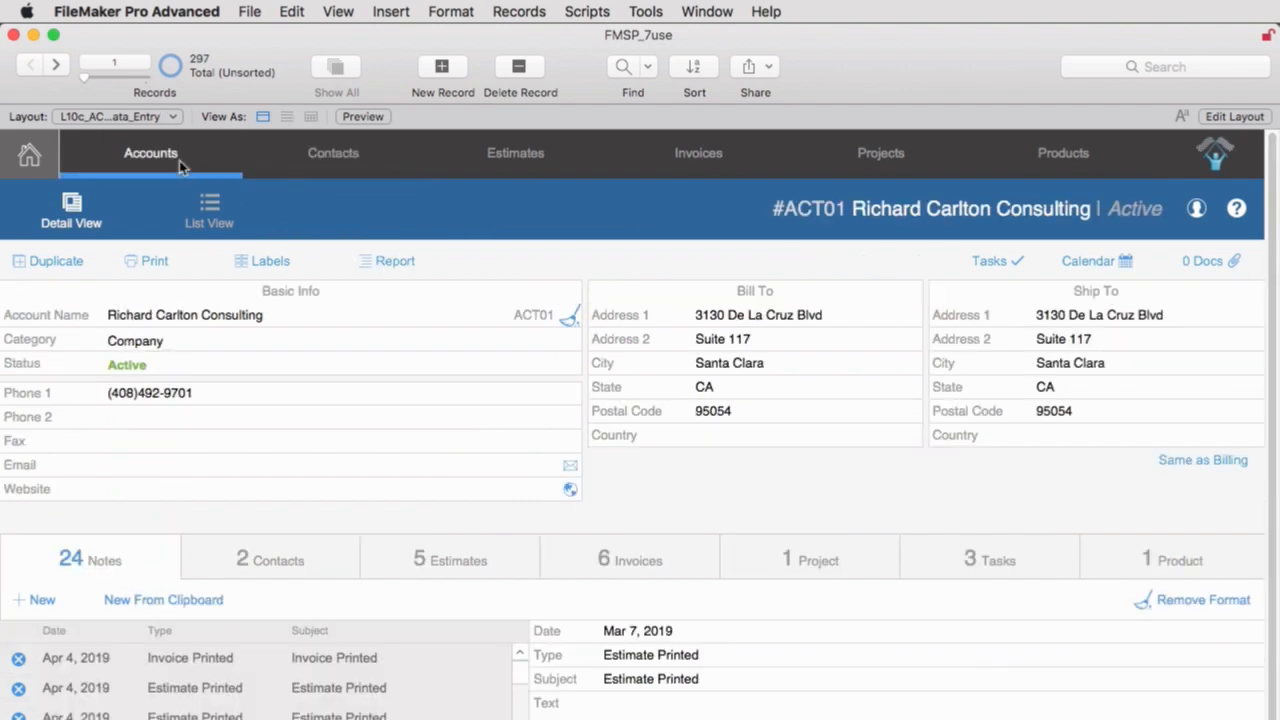
left_click(510, 155)
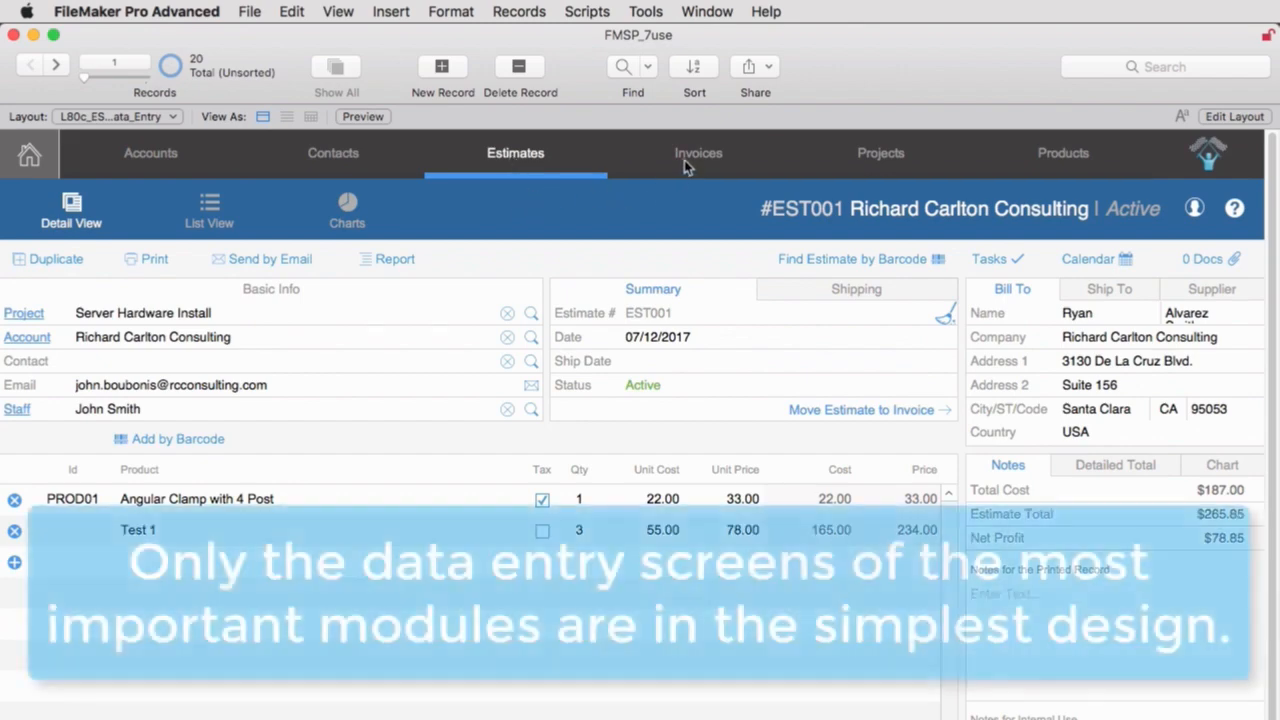
left_click(686, 160)
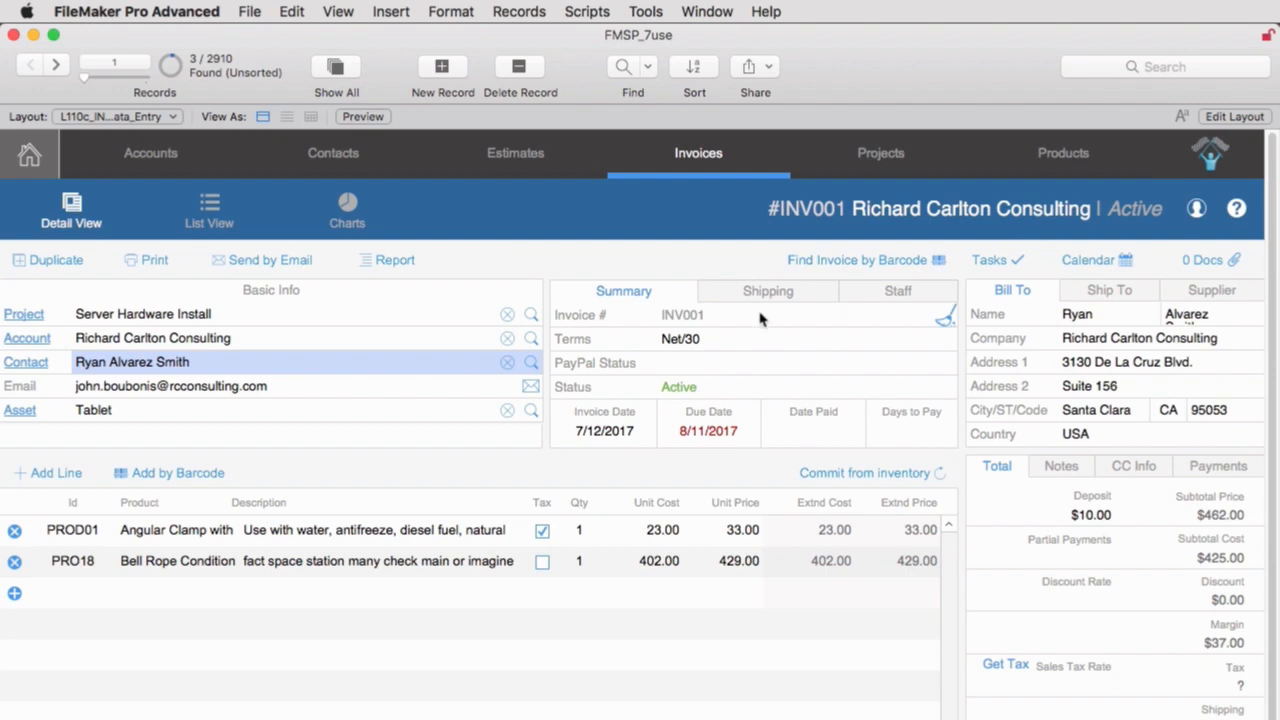
left_click(45, 165)
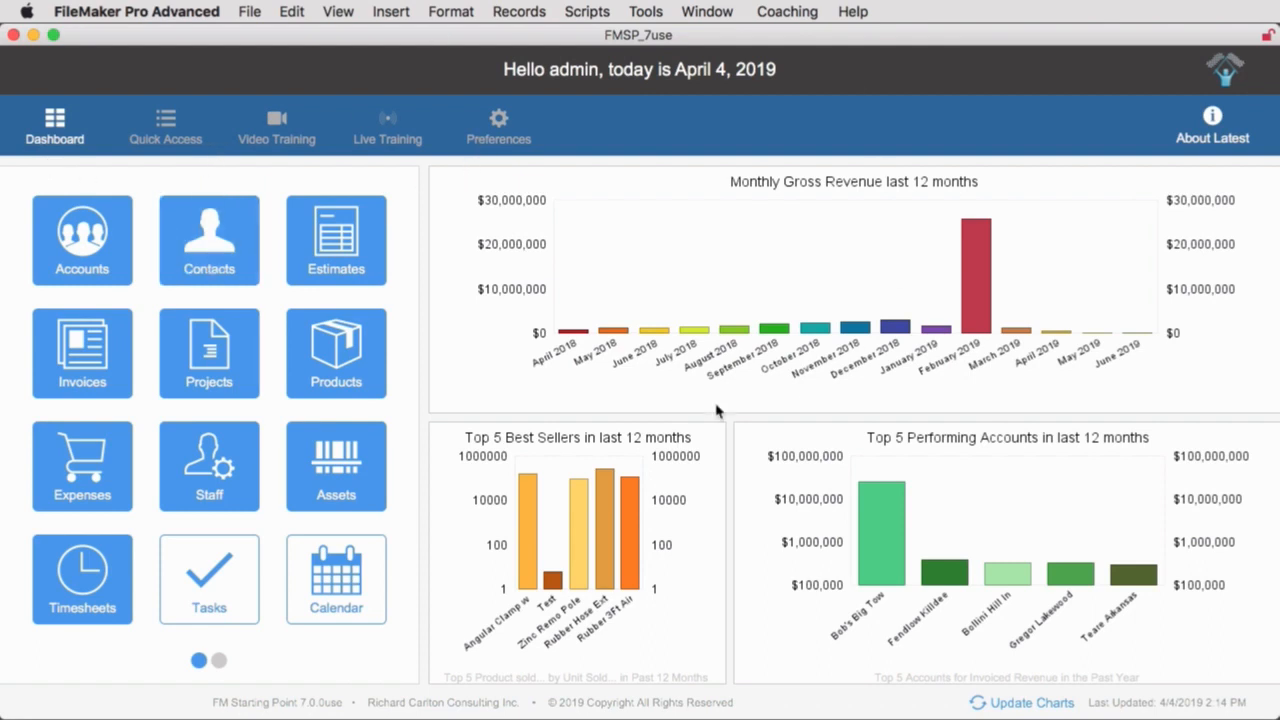
Compare the layout names assigned to the Intermediate and Advanced learning levels in the Navigation preferences.
left_click(499, 124)
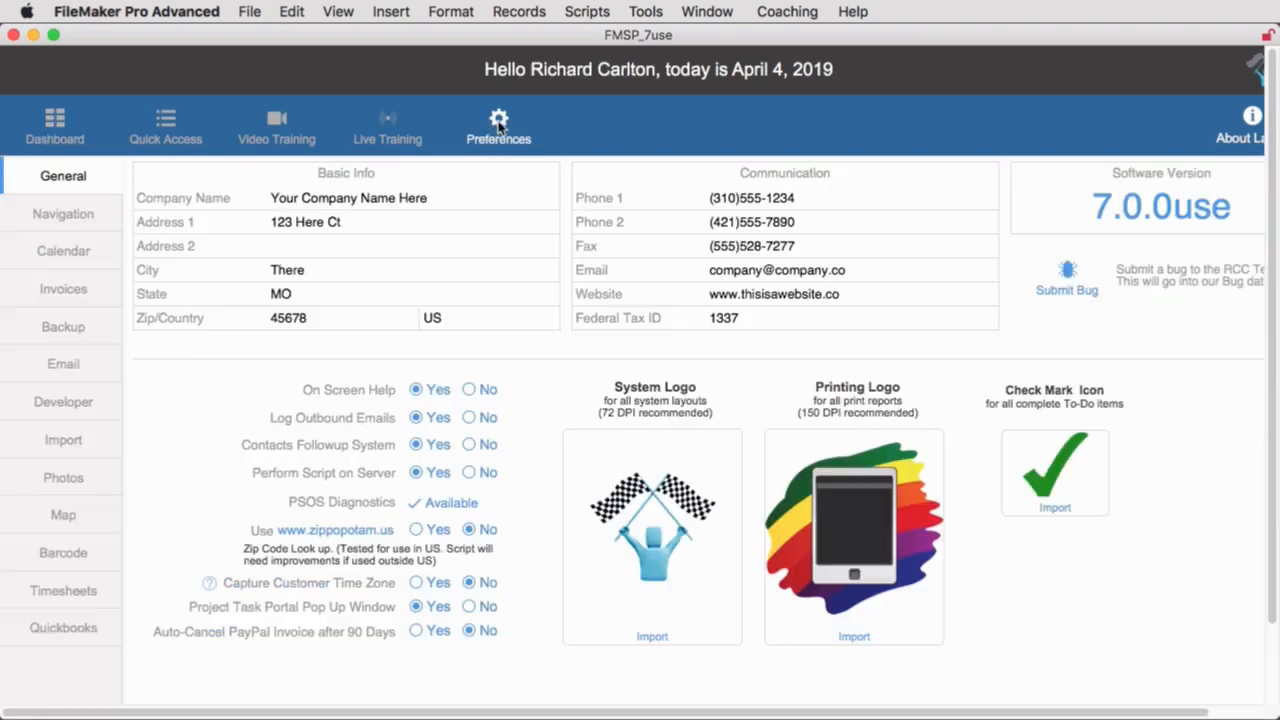
left_click(47, 228)
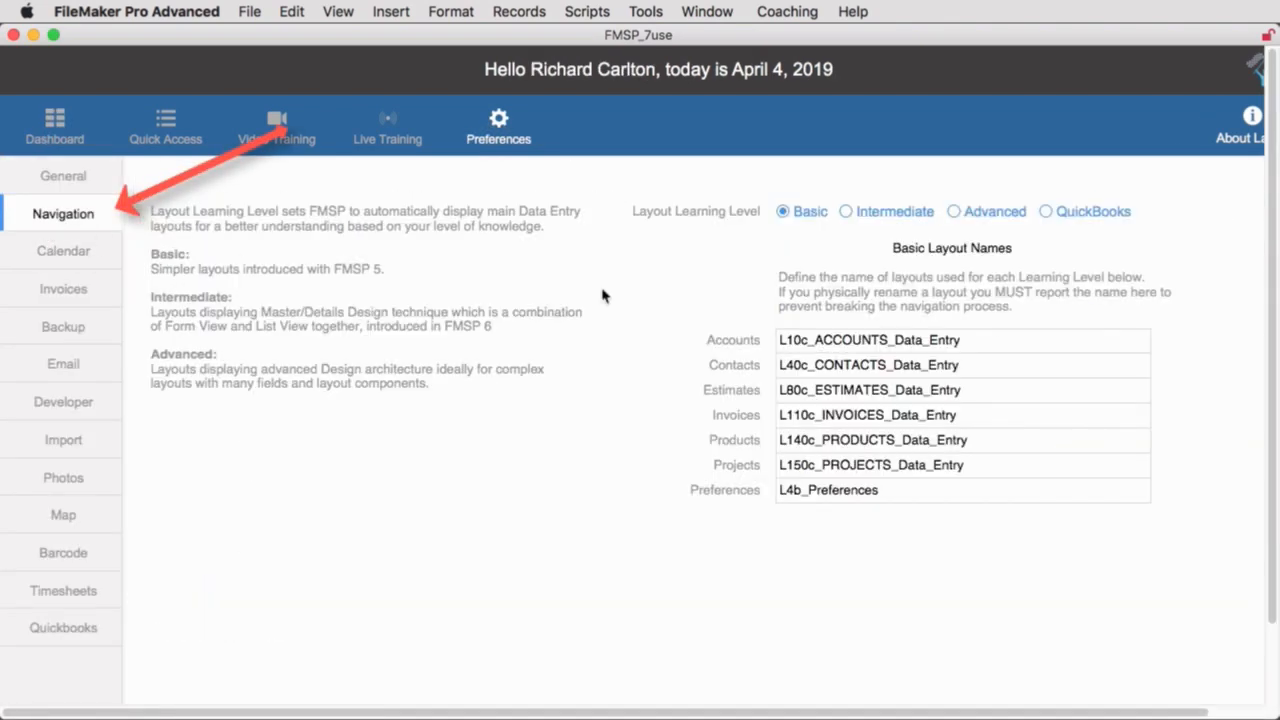
left_click(847, 212)
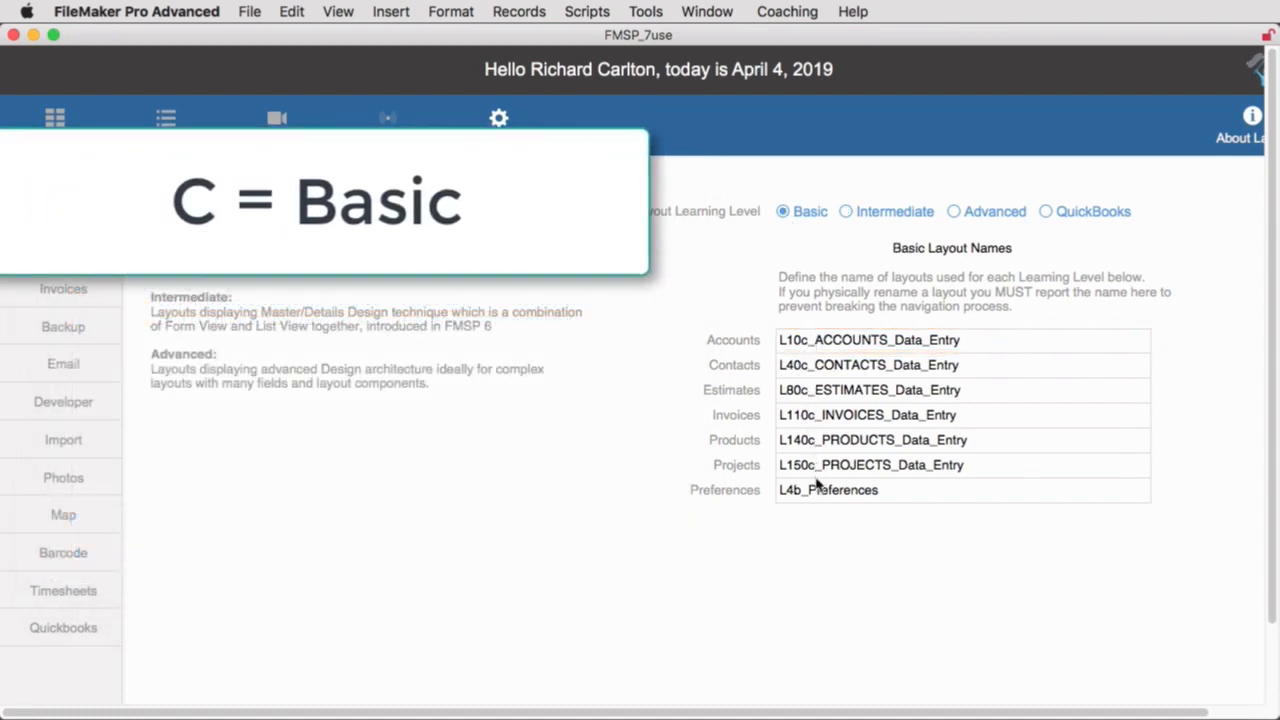
left_click(846, 212)
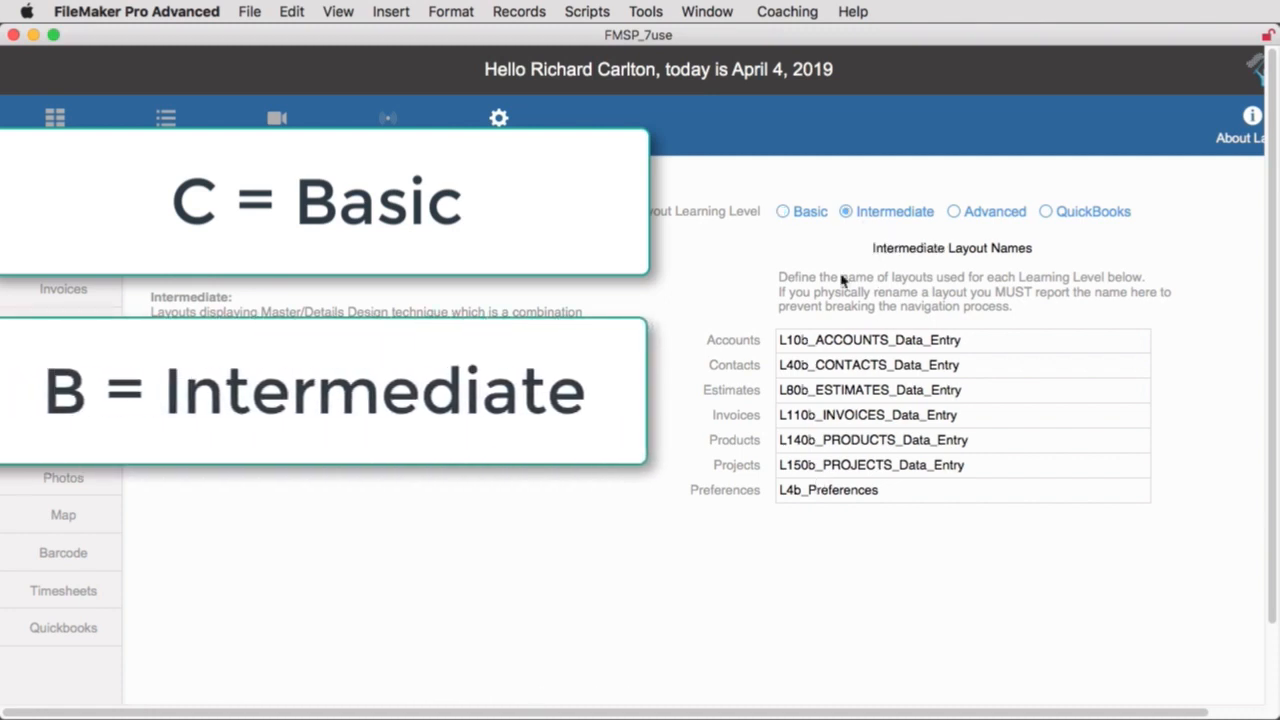
left_click(954, 212)
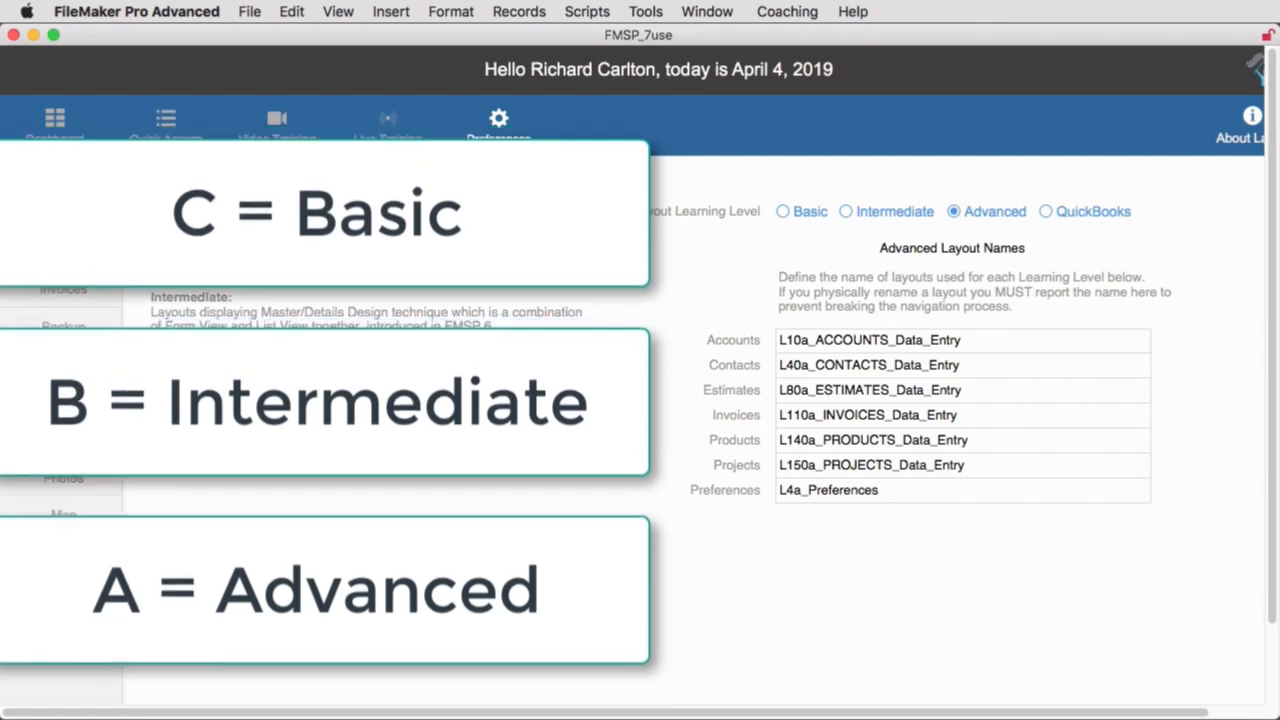
Show the status toolbar and examine the list of Contacts layouts in the Mouse Layouts folder.
left_click(338, 11)
left_click(378, 223)
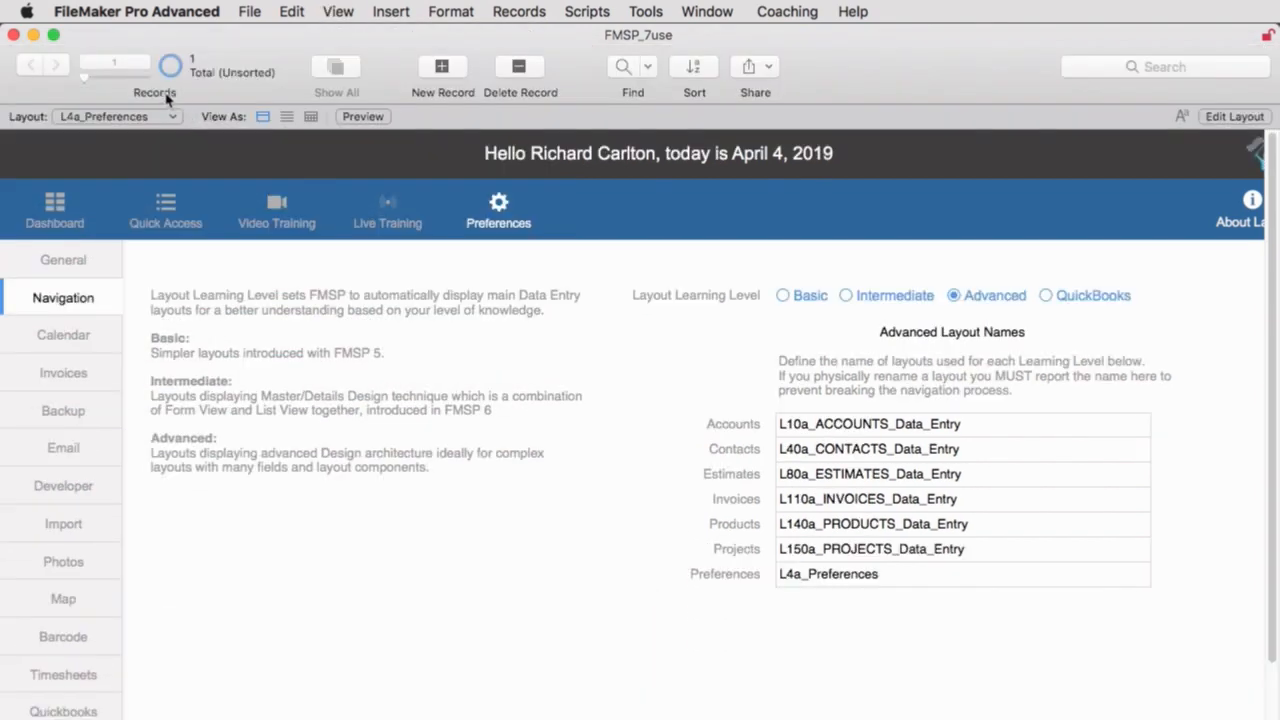
left_click(143, 120)
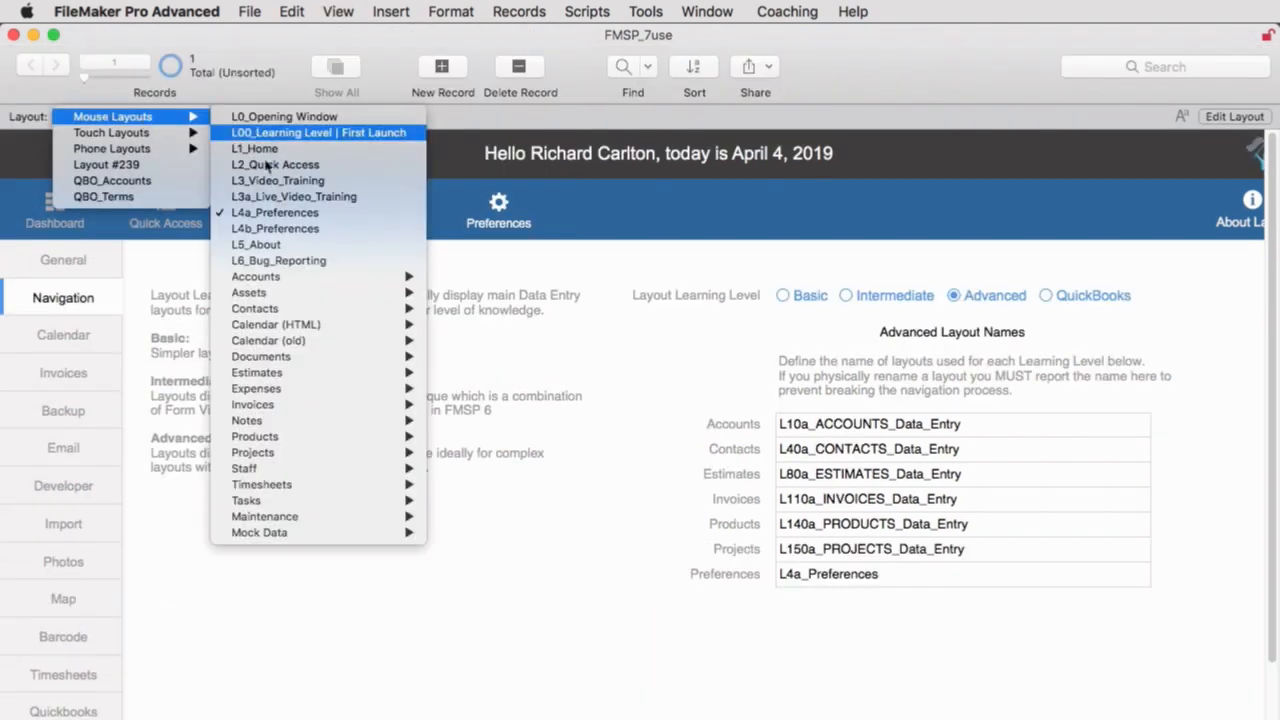
mouse_move(278, 308)
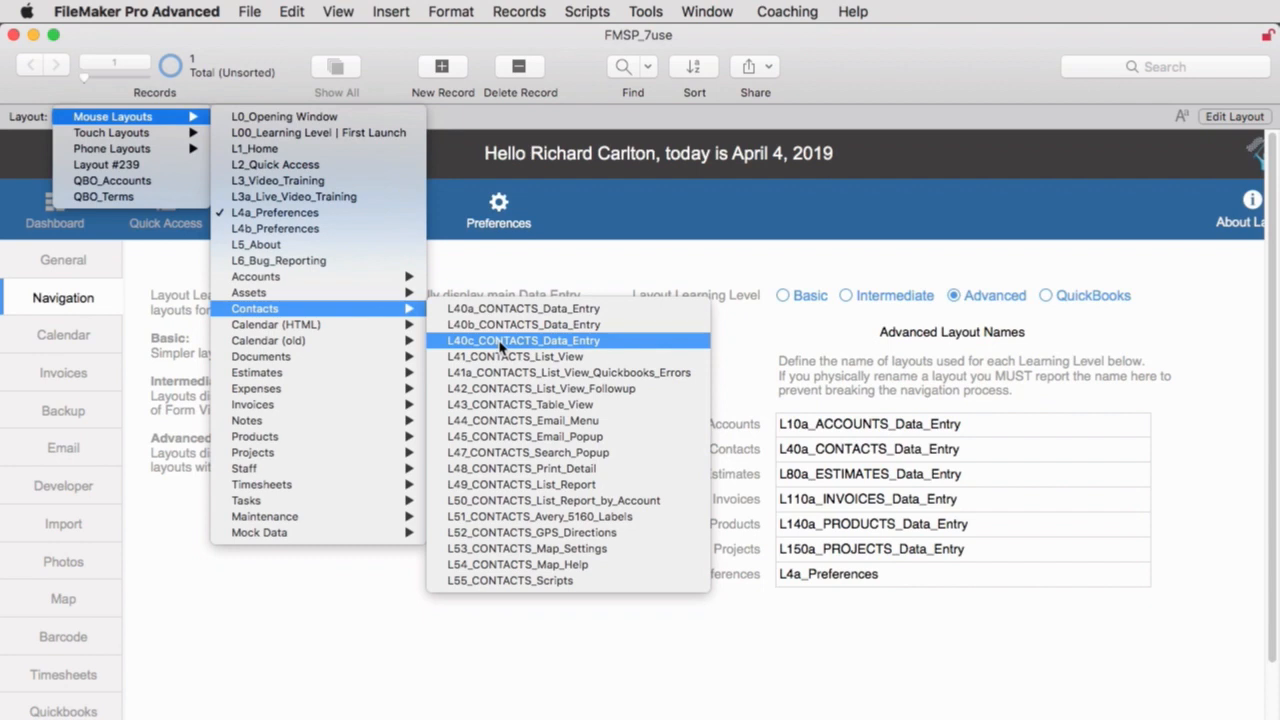
left_click(800, 272)
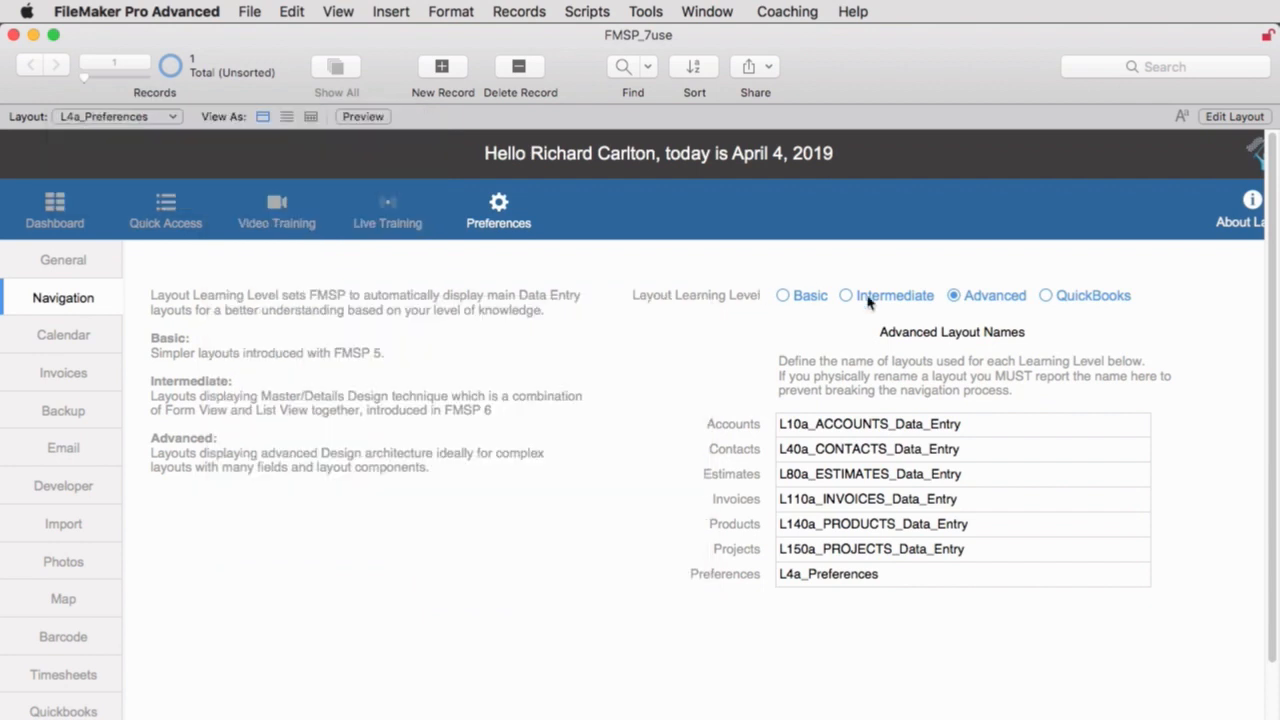
Set the Layout Learning Level to Intermediate and open the Contacts module from the dashboard.
left_click(866, 297)
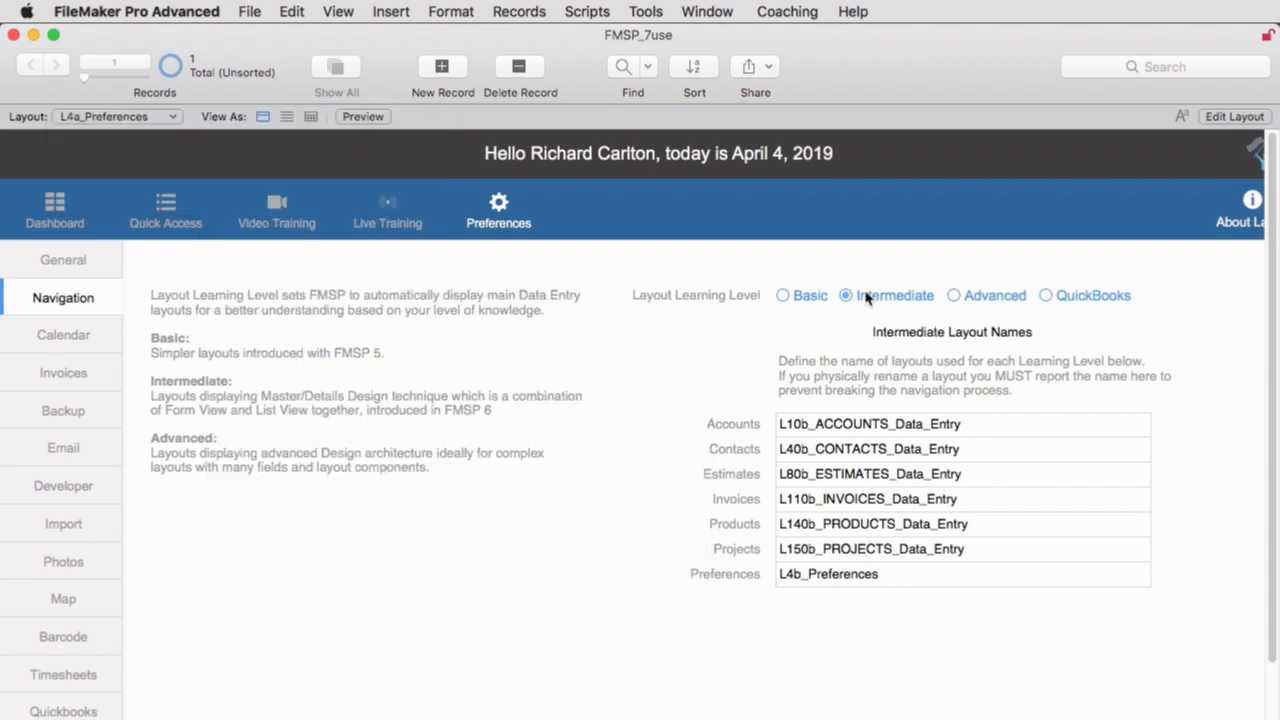
left_click(55, 207)
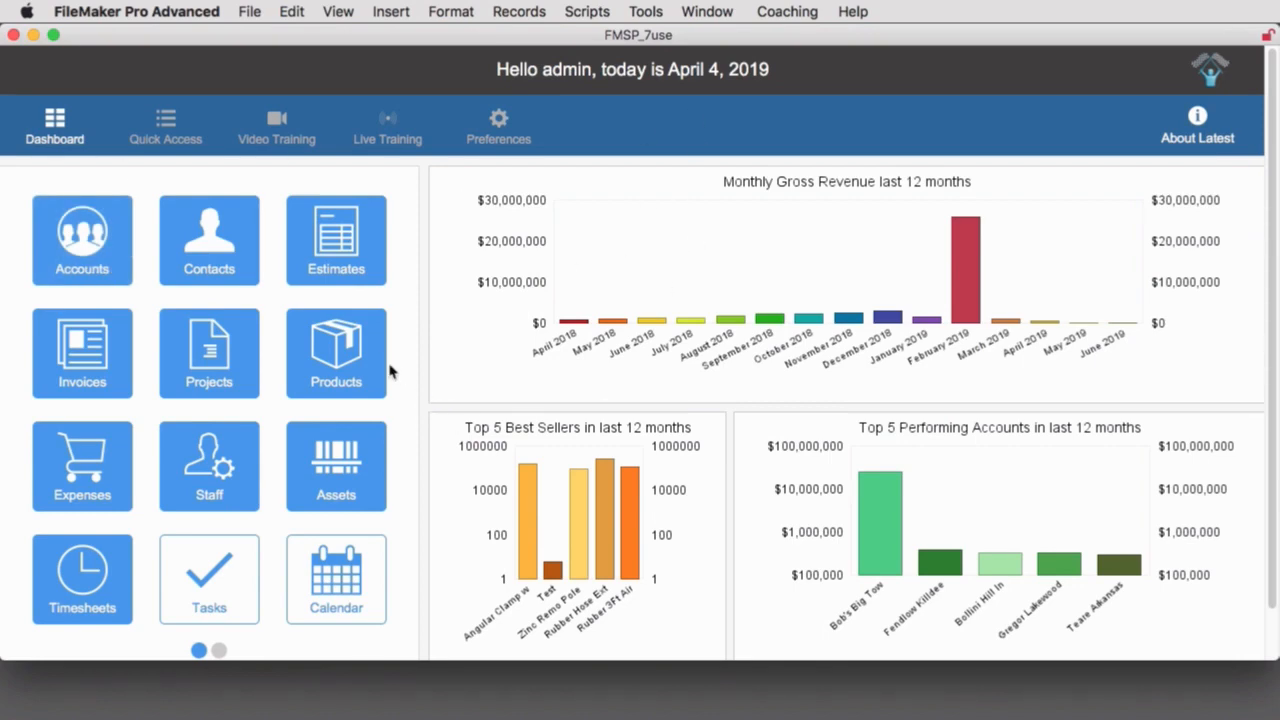
left_click(218, 258)
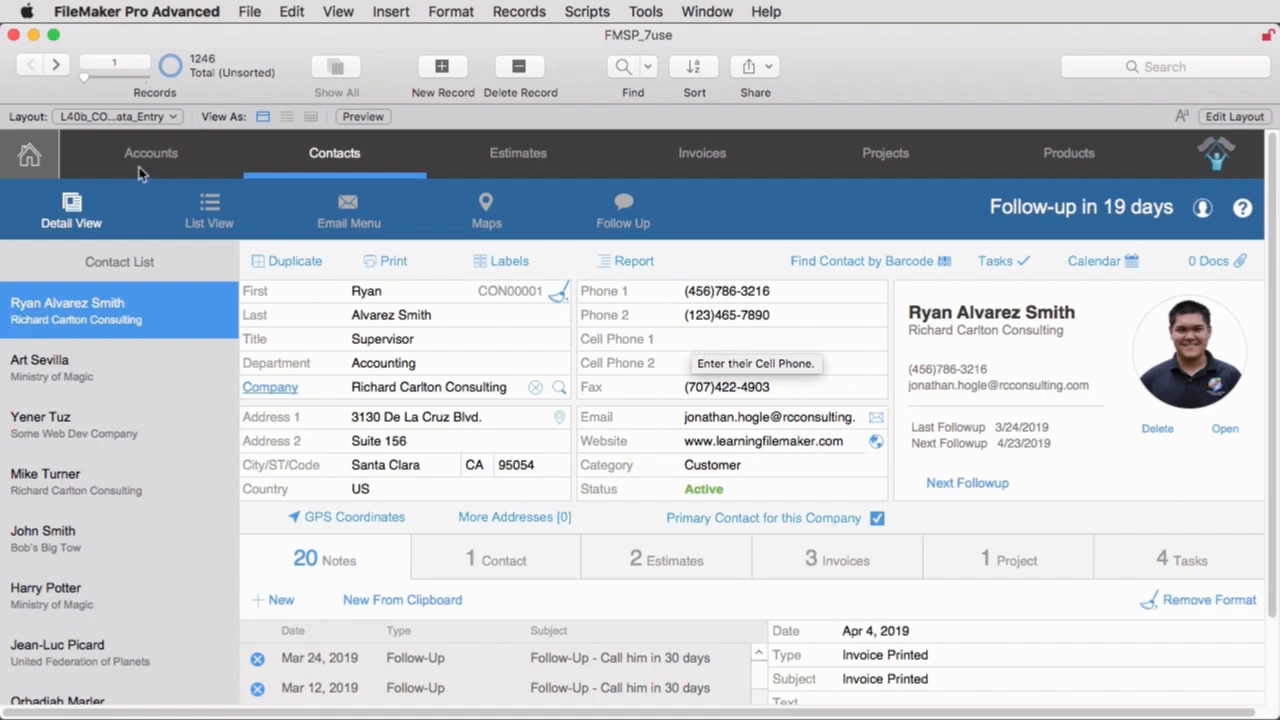
Set the Layout Learning Level to Advanced in the Navigation preferences and open the Contacts module from the dashboard.
left_click(40, 158)
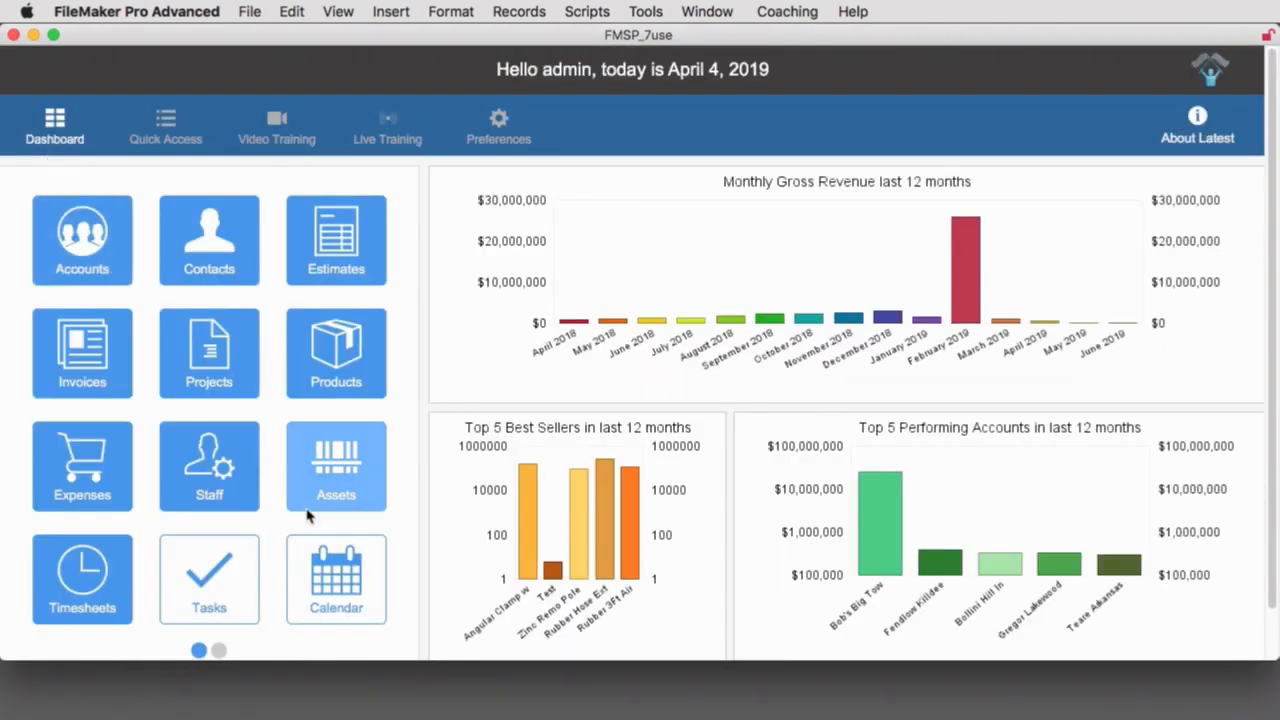
left_click(500, 128)
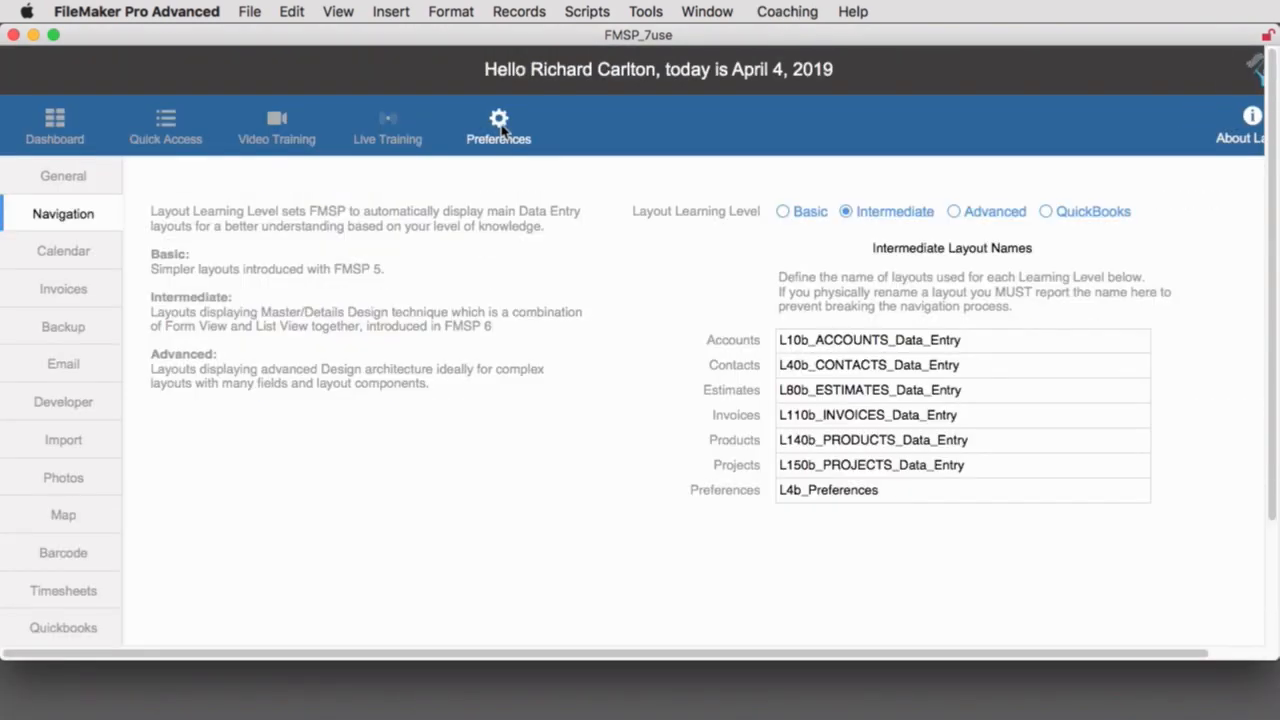
left_click(954, 219)
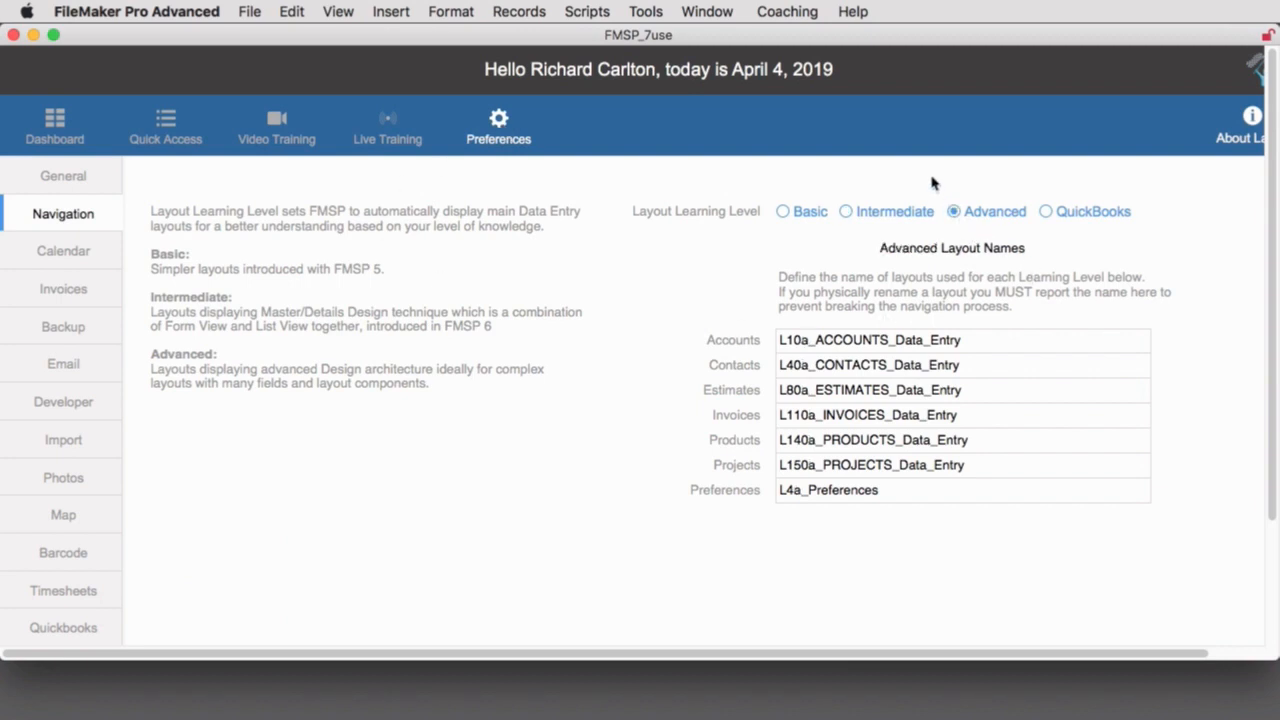
left_click(55, 134)
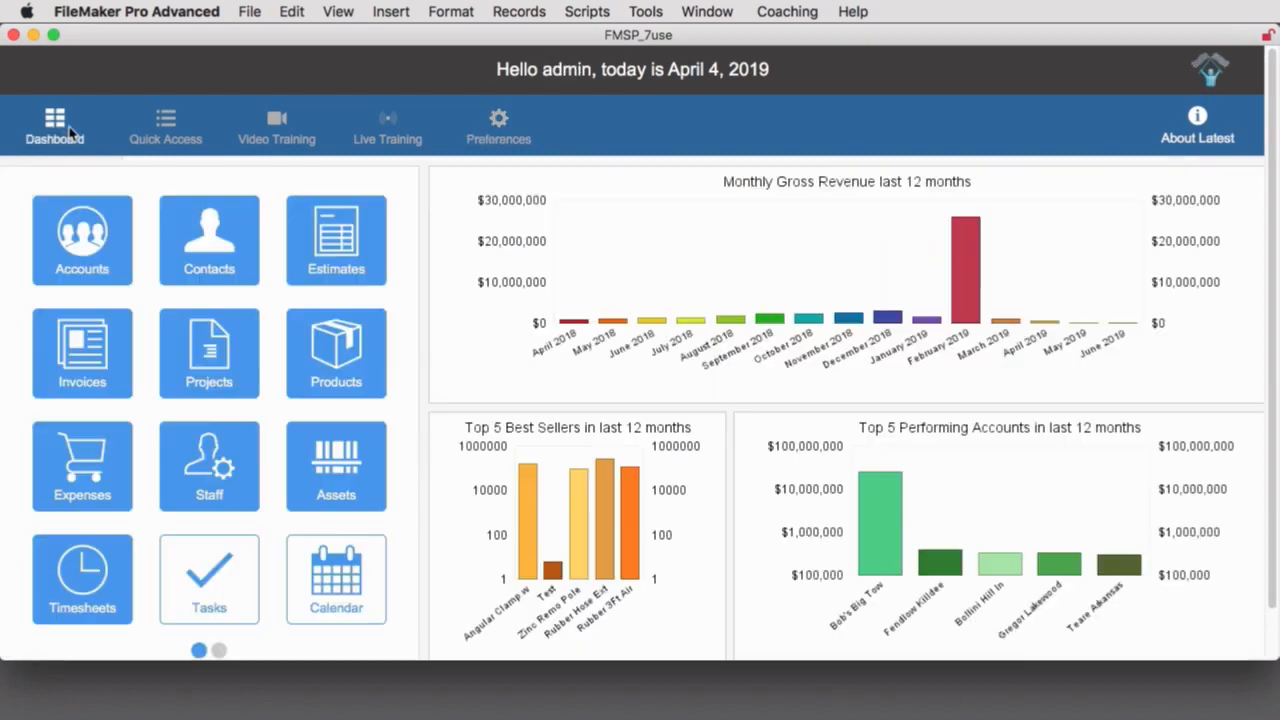
left_click(202, 237)
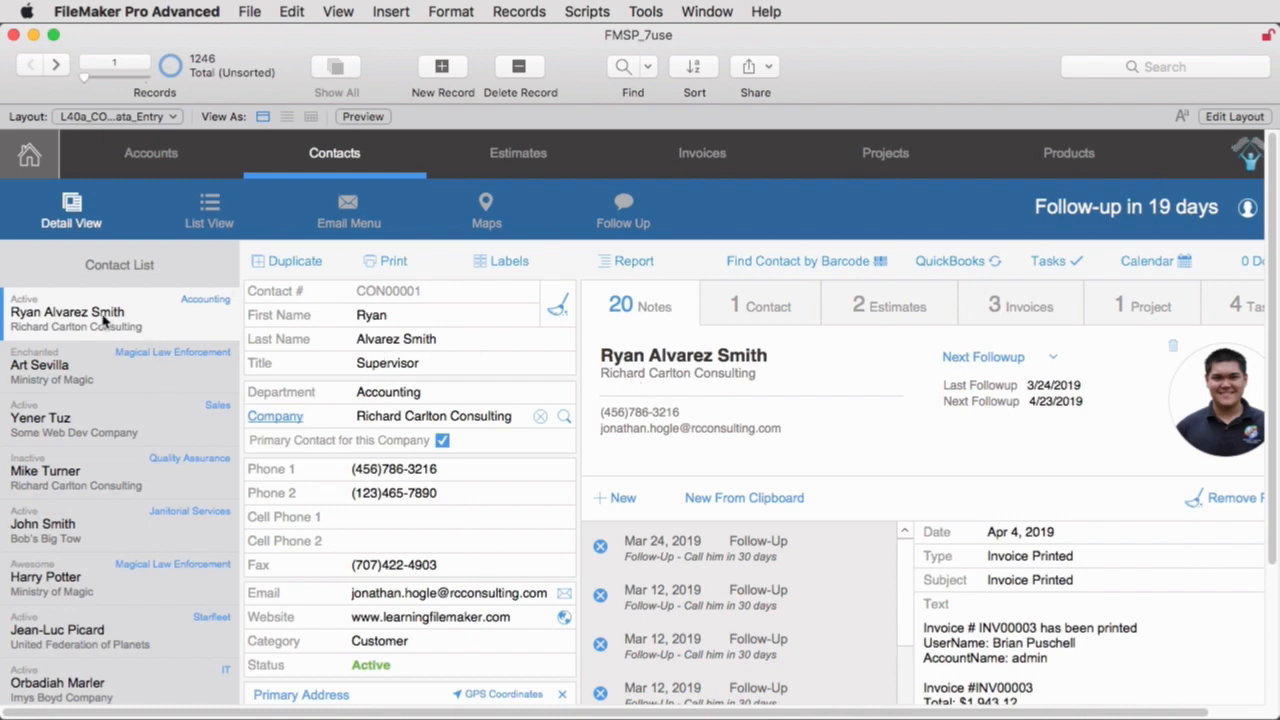
Review the second contact's related contacts, estimates and invoices, and return to the first contact record.
left_click(96, 372)
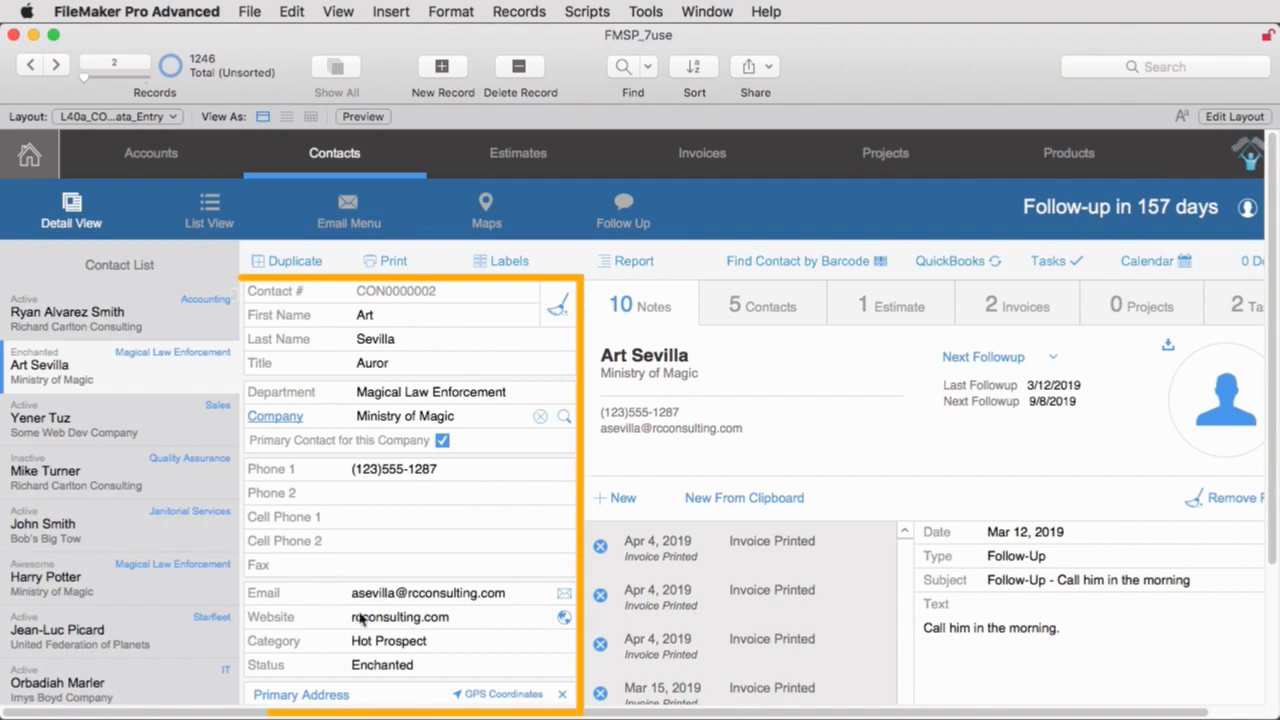
left_click(753, 310)
left_click(872, 310)
left_click(1022, 310)
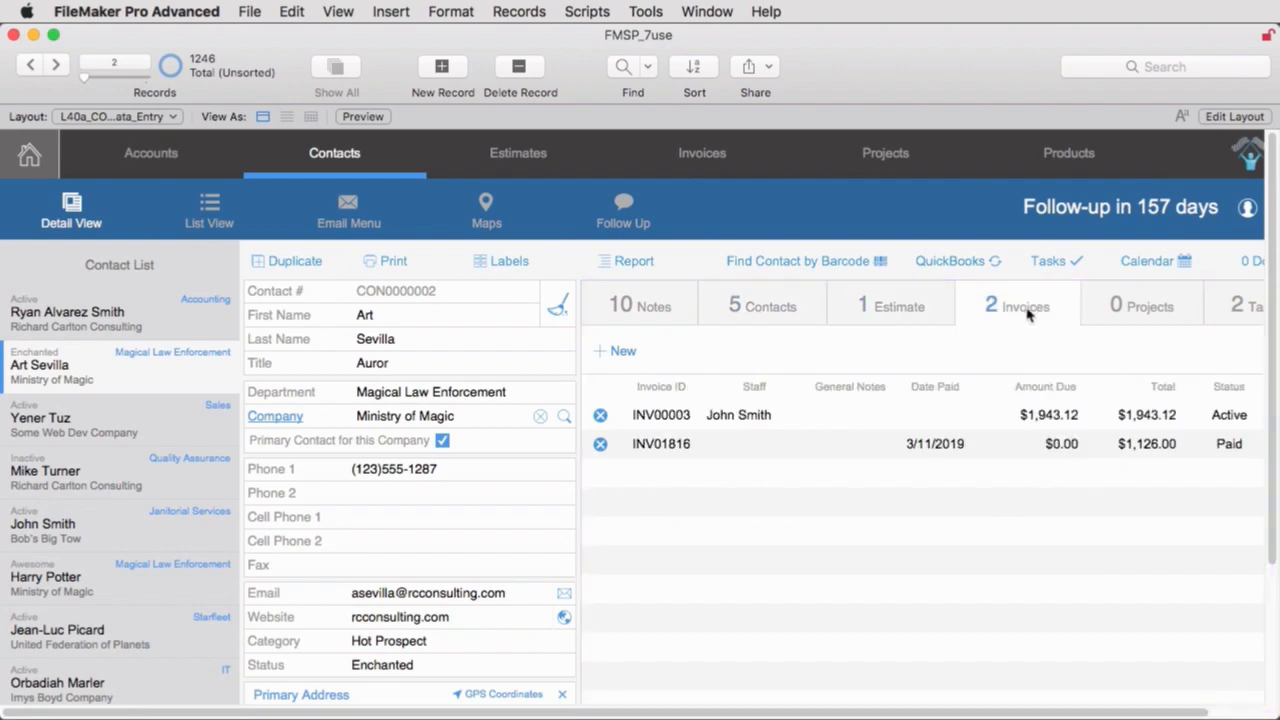
left_click(30, 66)
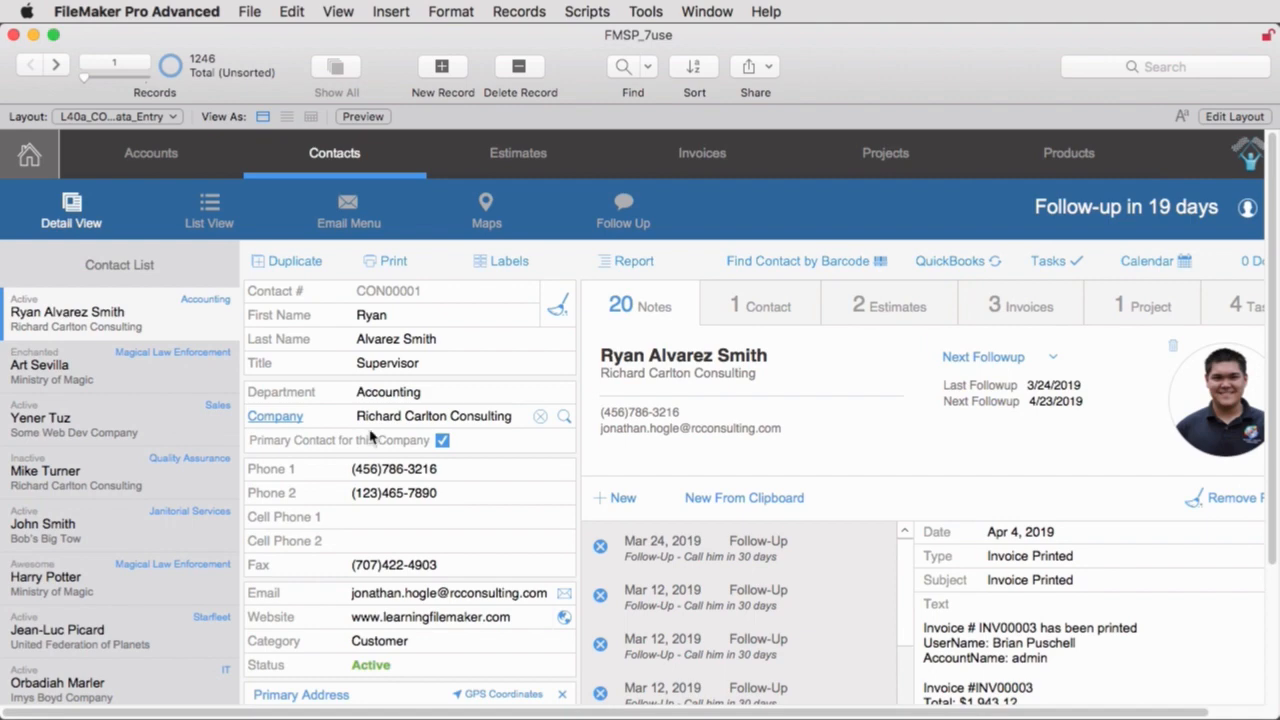
Check the a, b and c variants of the Contacts data entry layout, picking L40b_CONTACTS_Data_Entry.
left_click(113, 120)
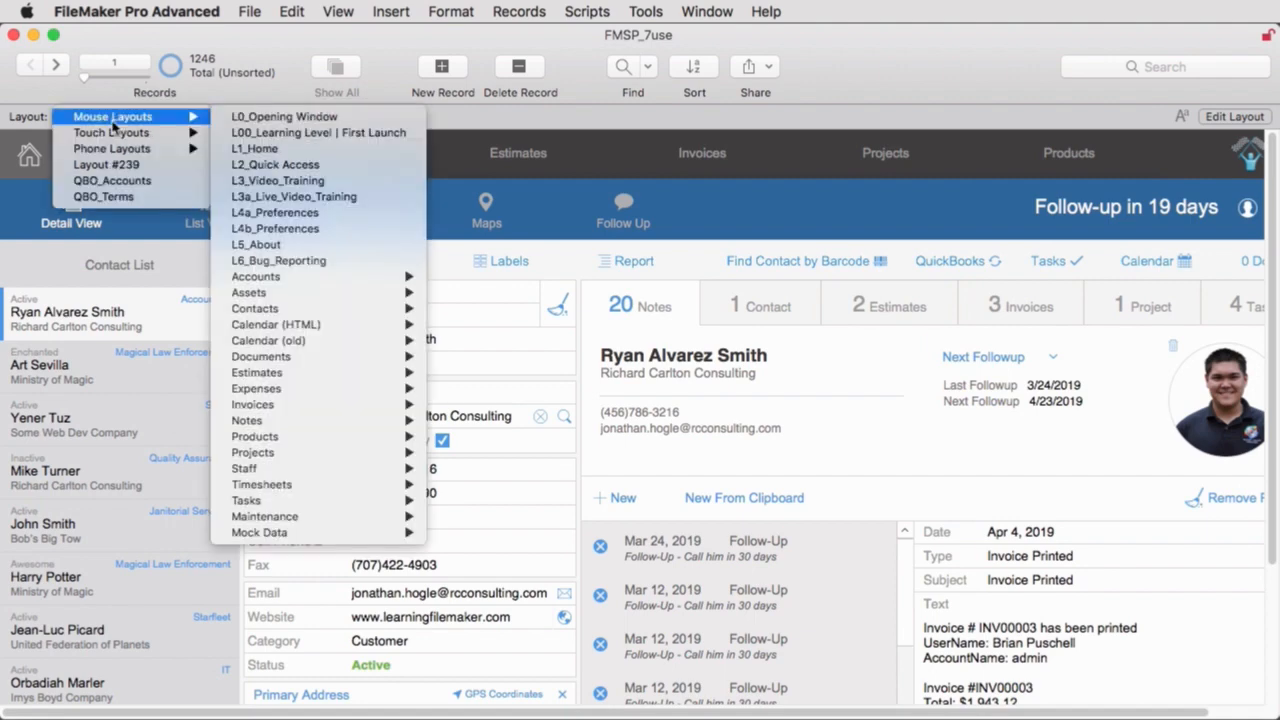
mouse_move(280, 312)
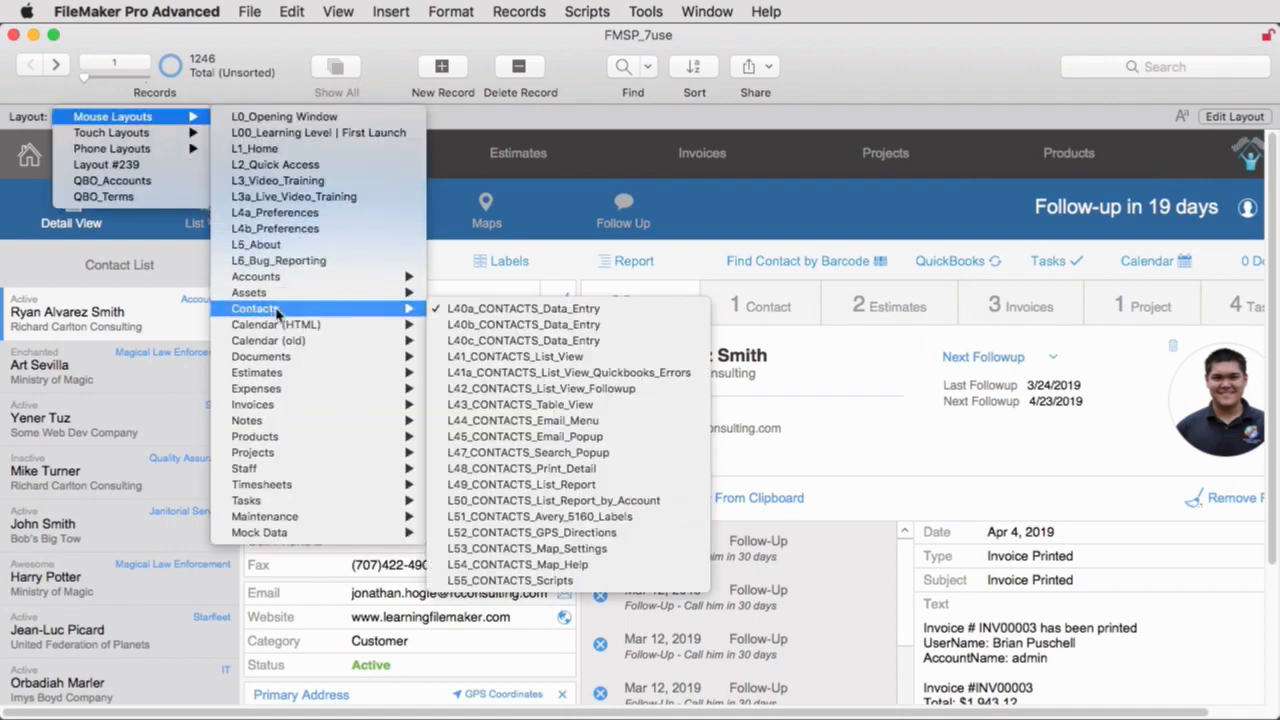
left_click(566, 329)
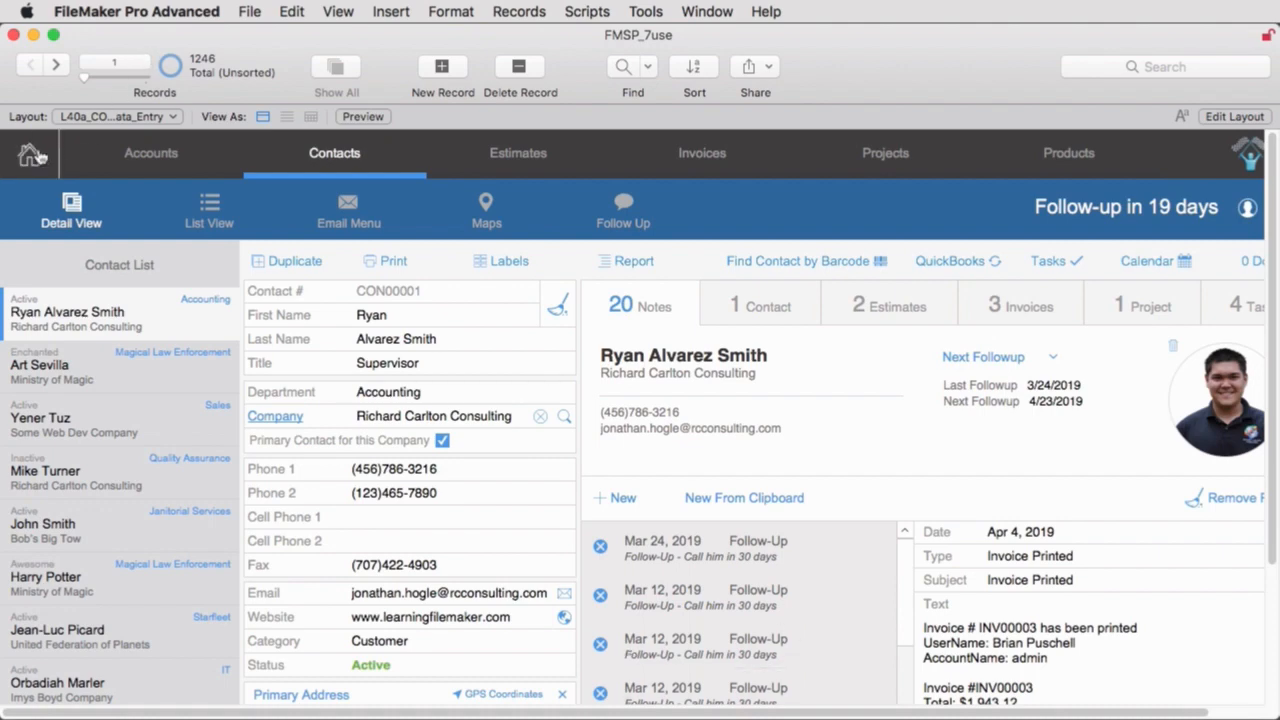
Return to the Navigation preferences and replace the Advanced level's Accounts layout name with asdfgadsfgdfgsdfgsdfgdfgsdfg.
left_click(29, 155)
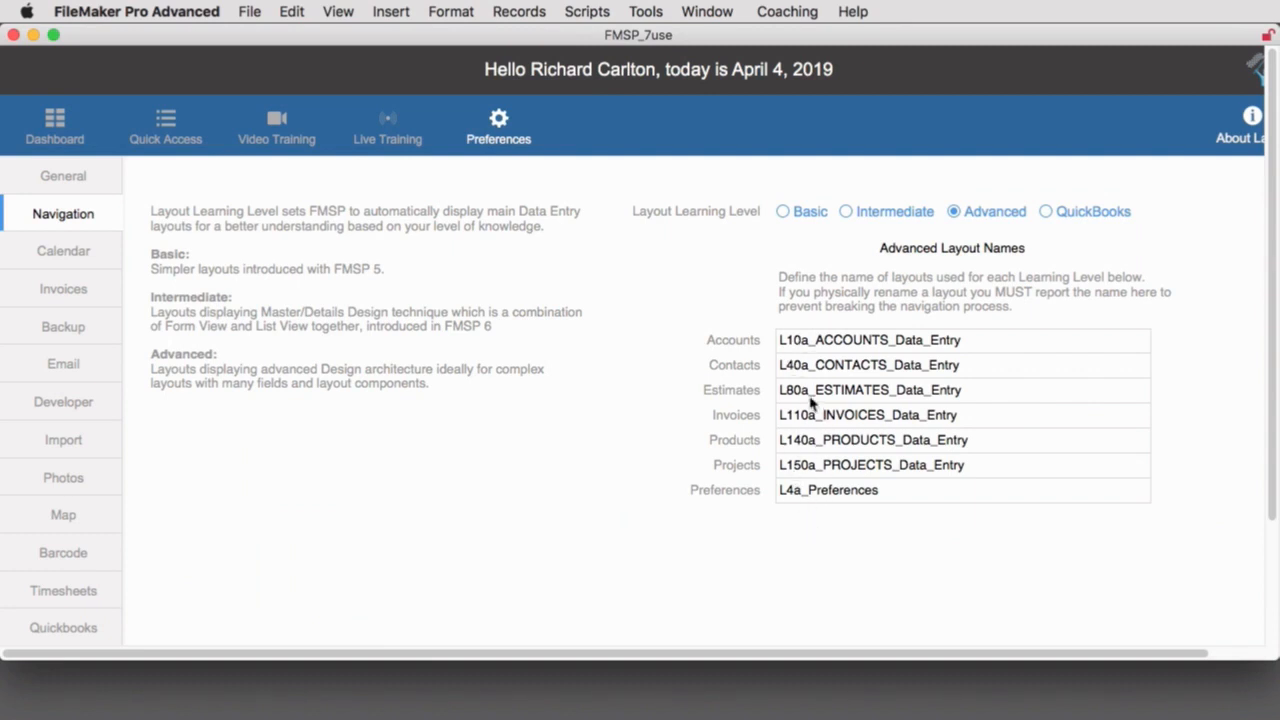
left_click(803, 343)
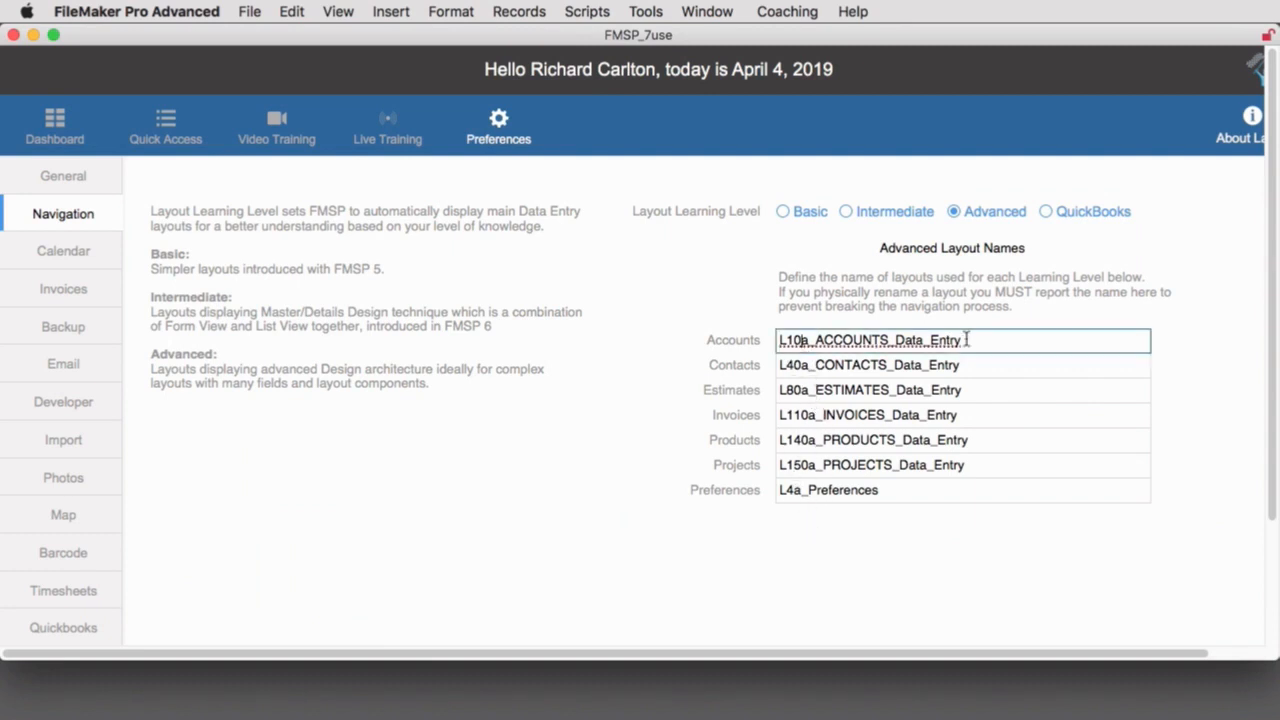
key("super+a")
type("asdfgadsfgdfgsdfgsdfgdfgsdfg")
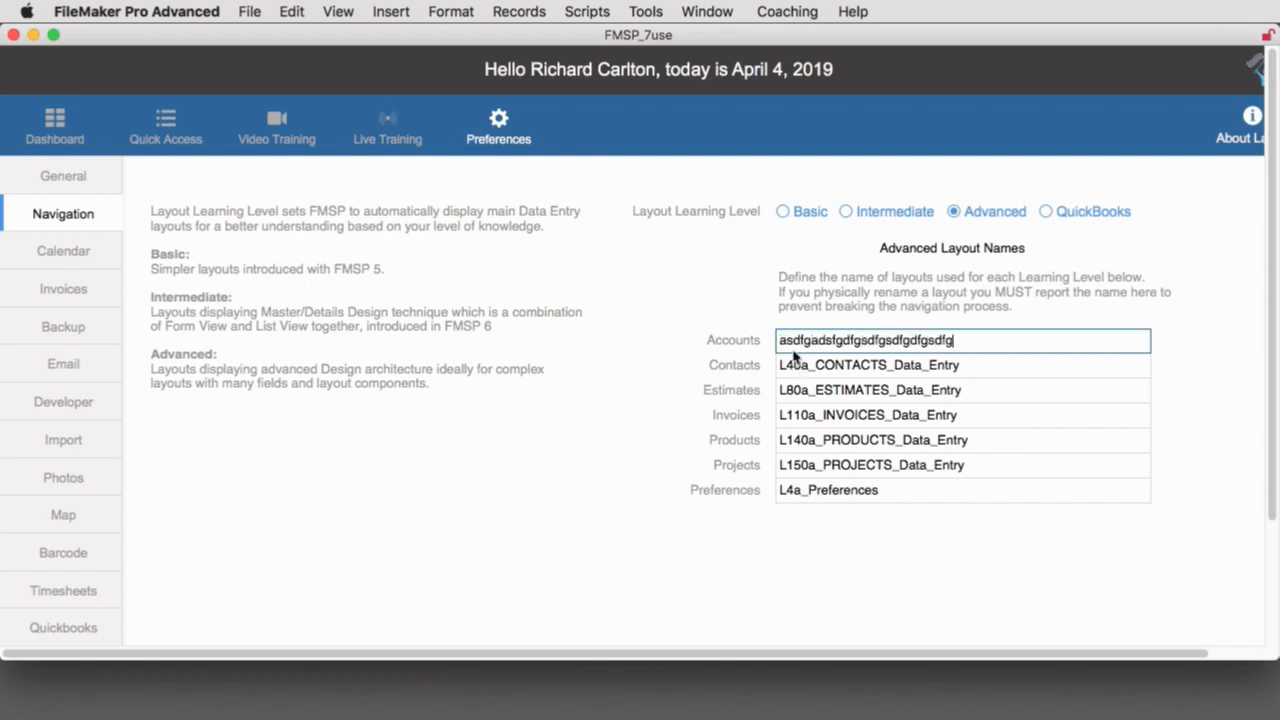
left_click(708, 287)
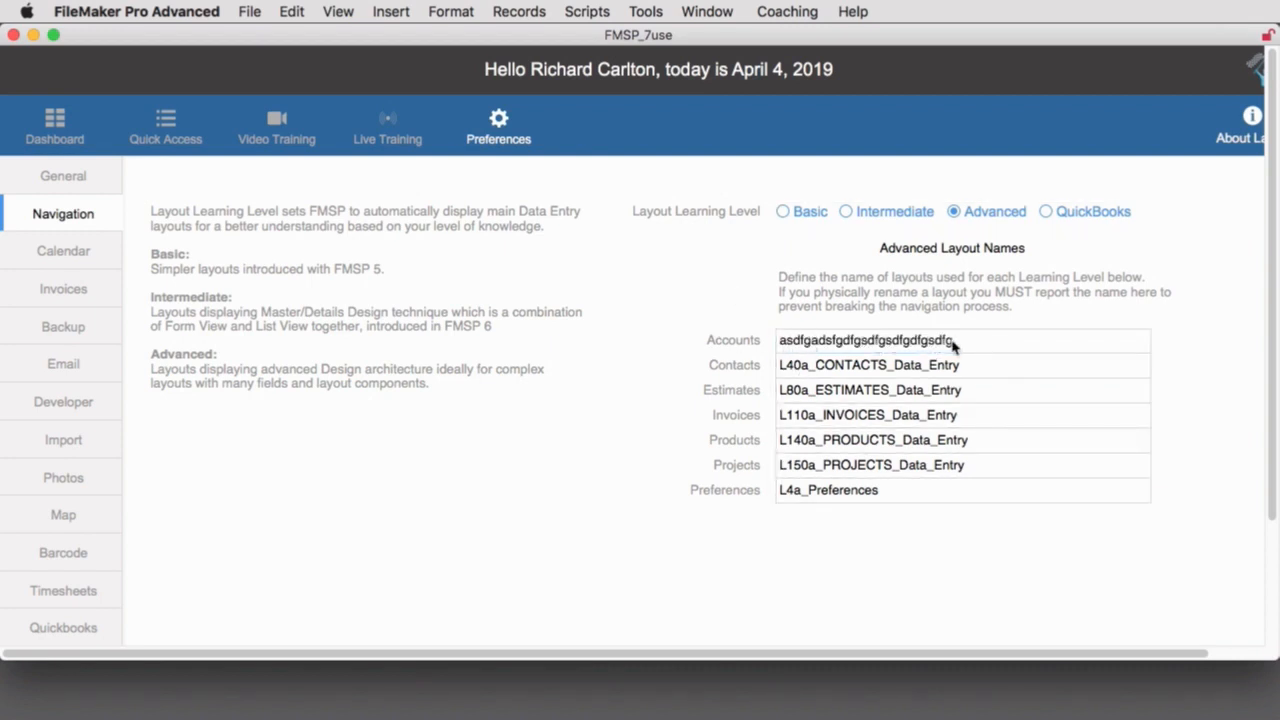
Open the Accounts module from the dashboard to test its navigation, and return to the dashboard.
left_click(60, 115)
left_click(100, 252)
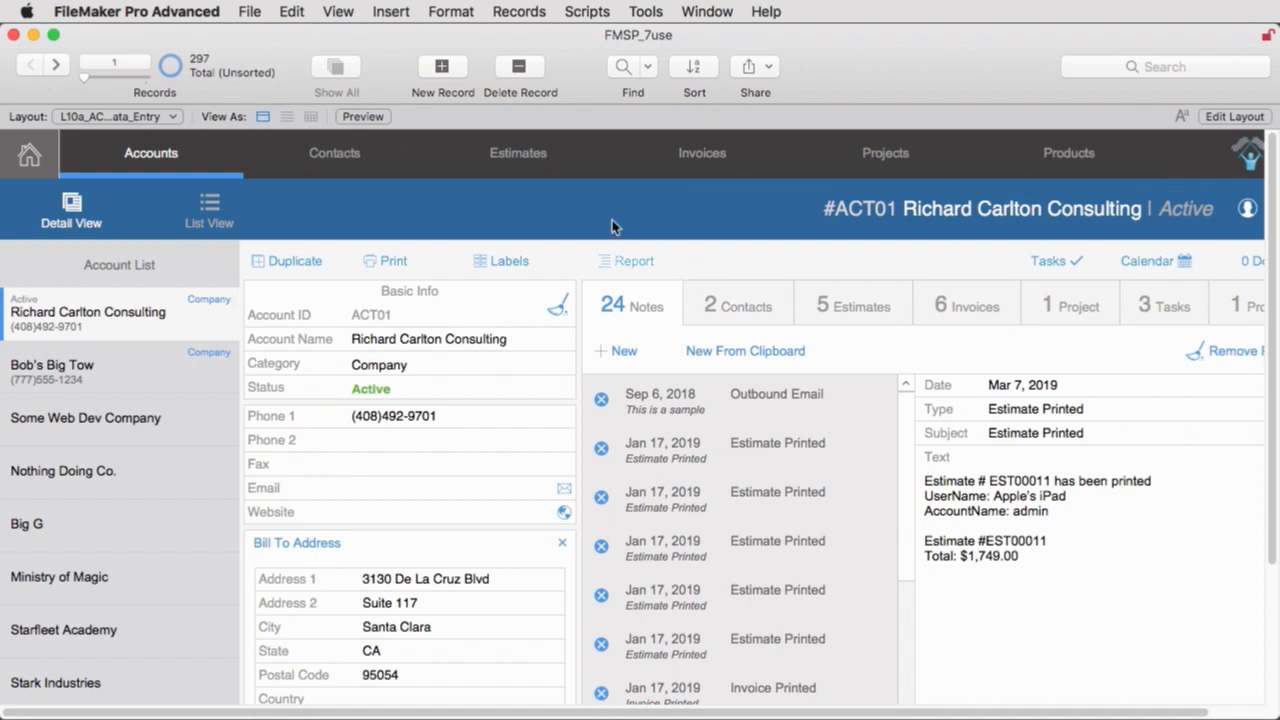
left_click(30, 155)
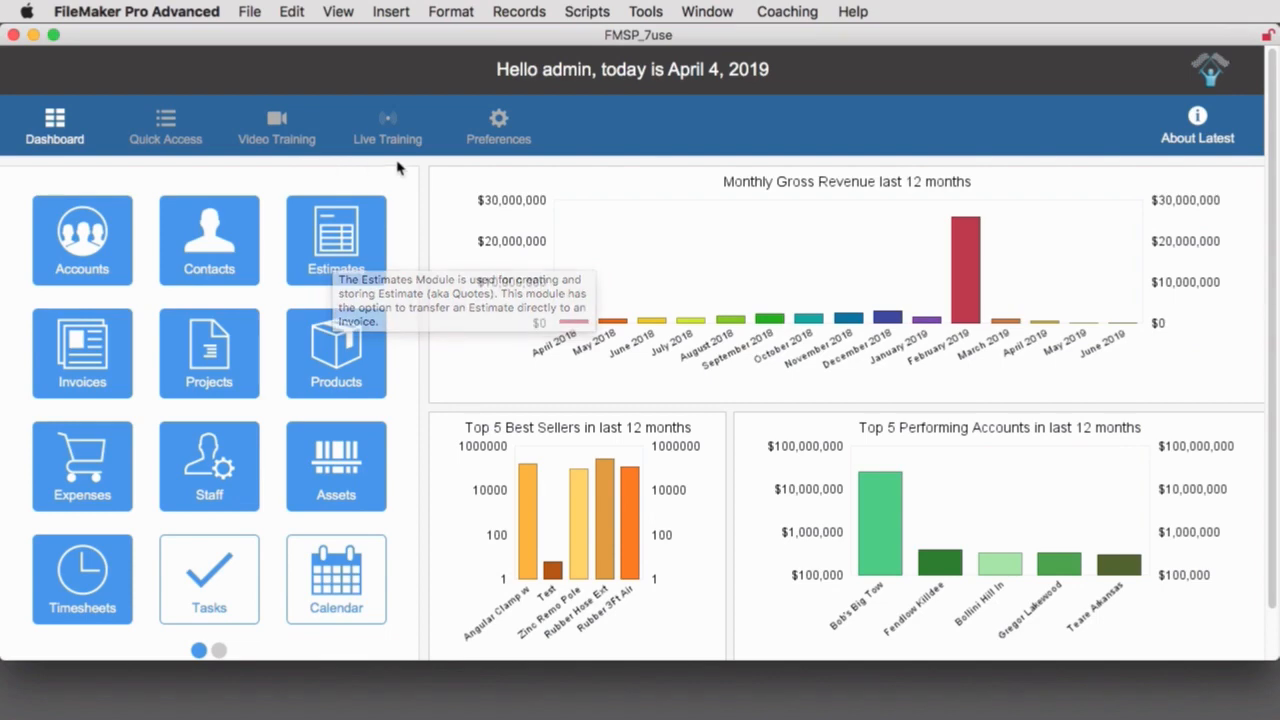
Restore the Advanced level's Accounts layout name to L10a_ACCOUNTS_Data_Entry in the Navigation preferences.
left_click(499, 125)
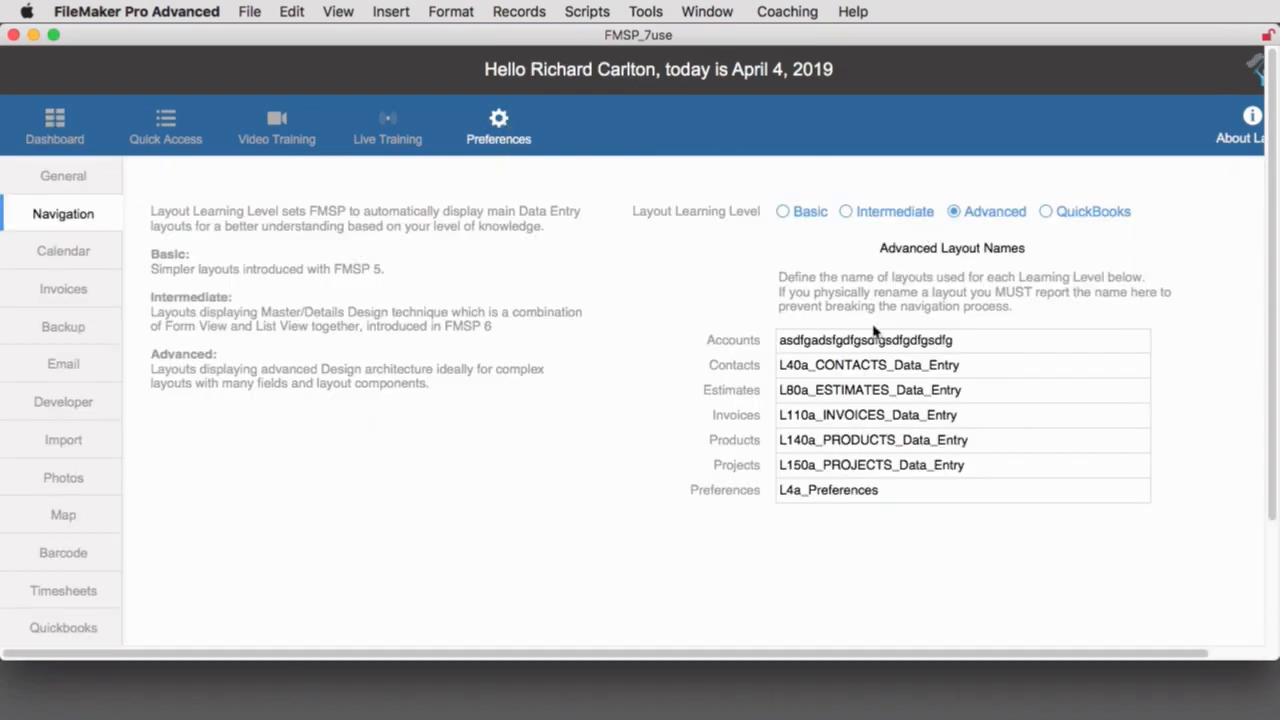
left_click(986, 342)
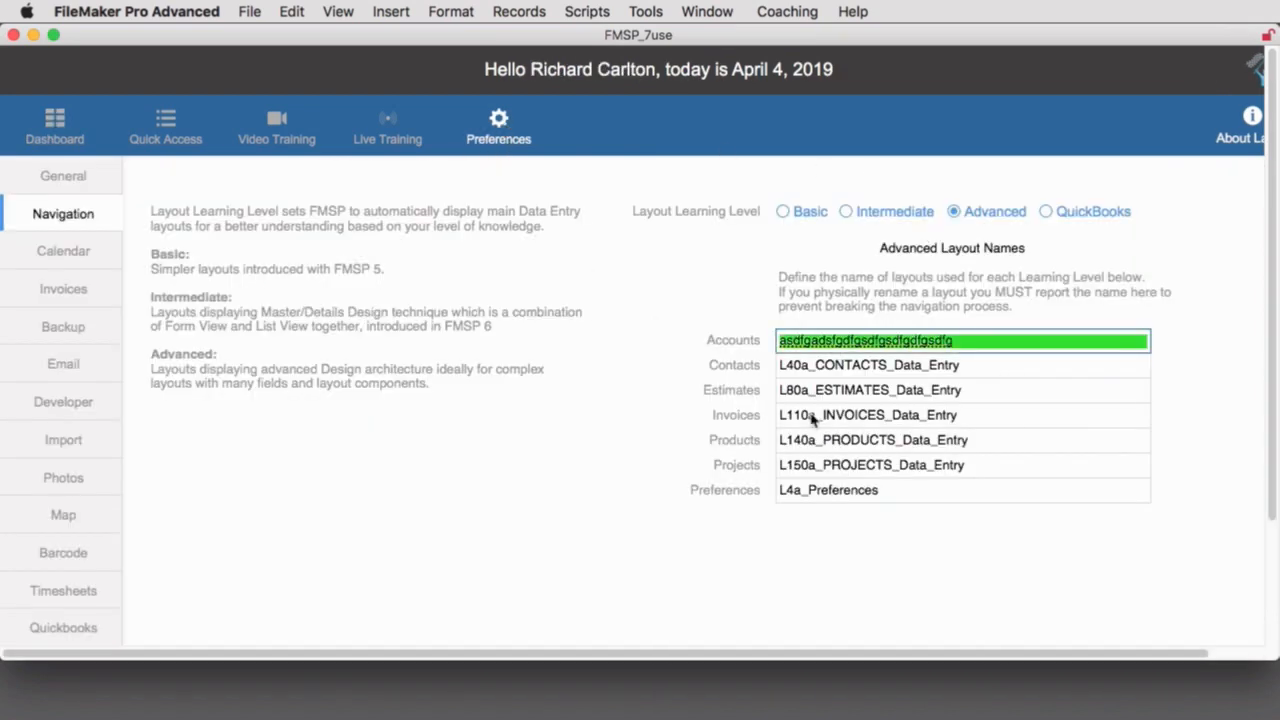
type("L10b_ACCOUNTS_Data_Entry")
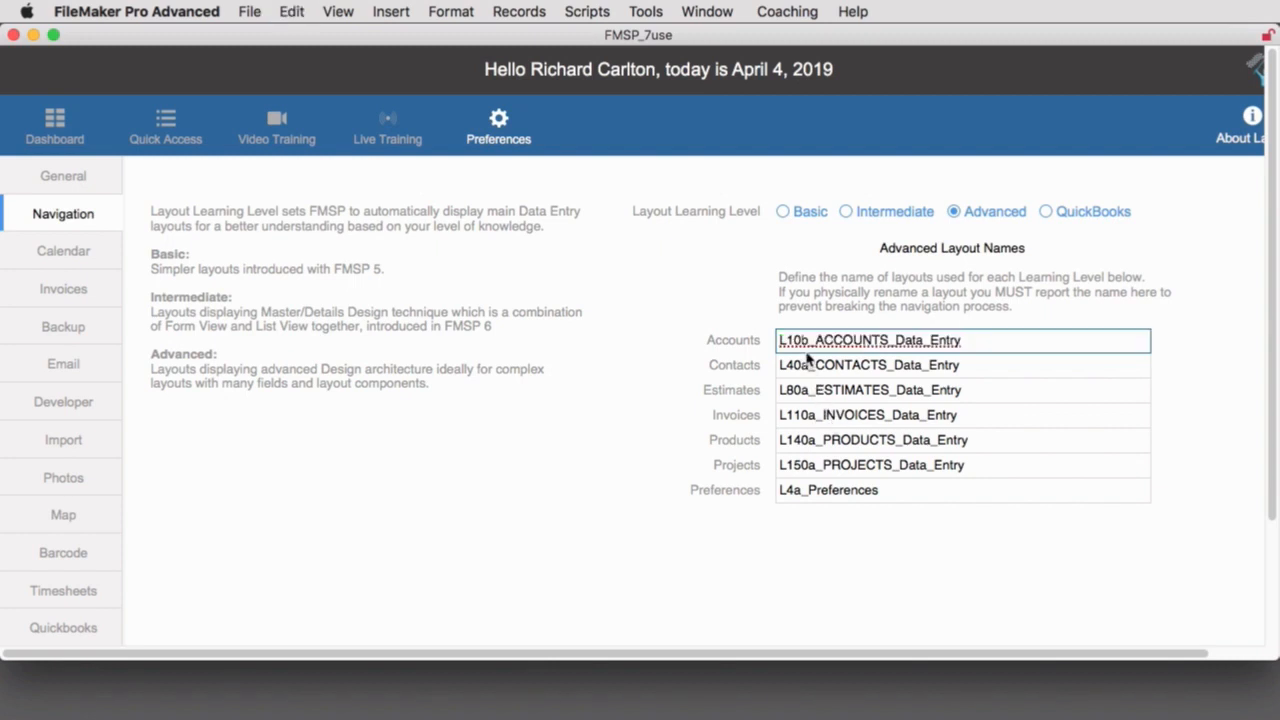
left_click_drag(800, 340, 808, 340)
type("a")
left_click(734, 302)
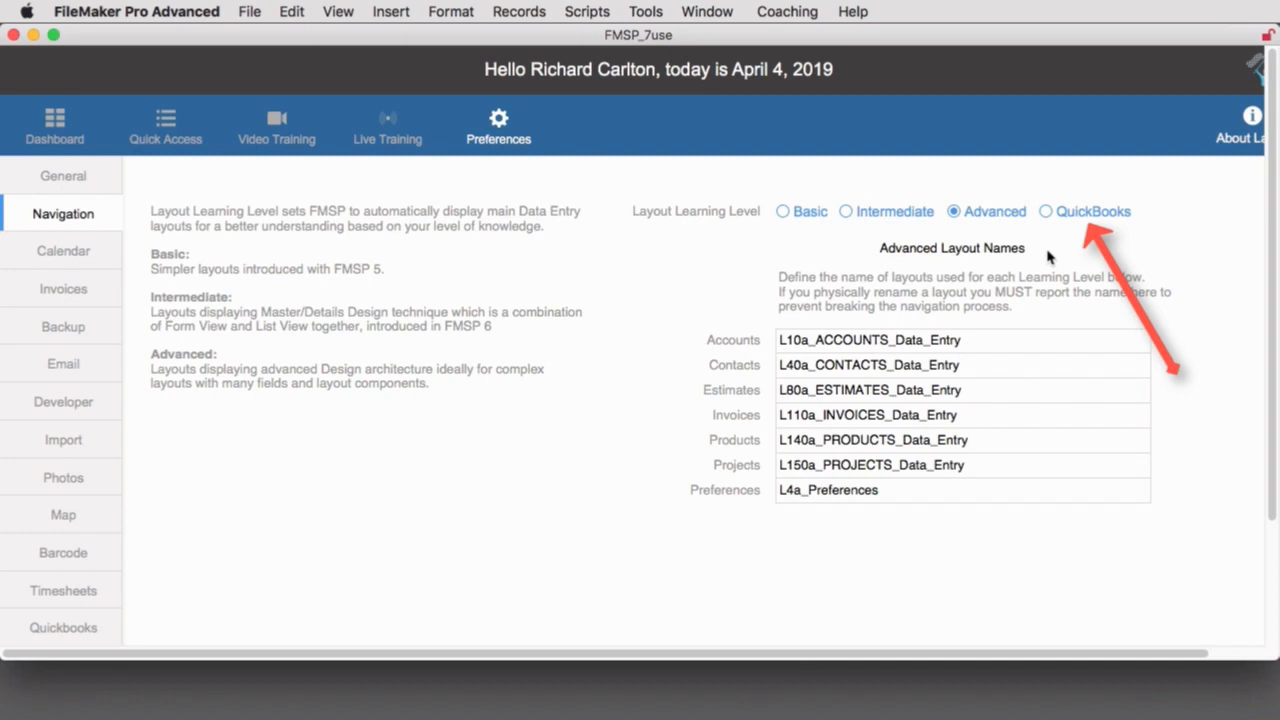
Set the Layout Learning Level to QuickBooks and check its assigned Contacts and Estimates layout names.
left_click(1047, 213)
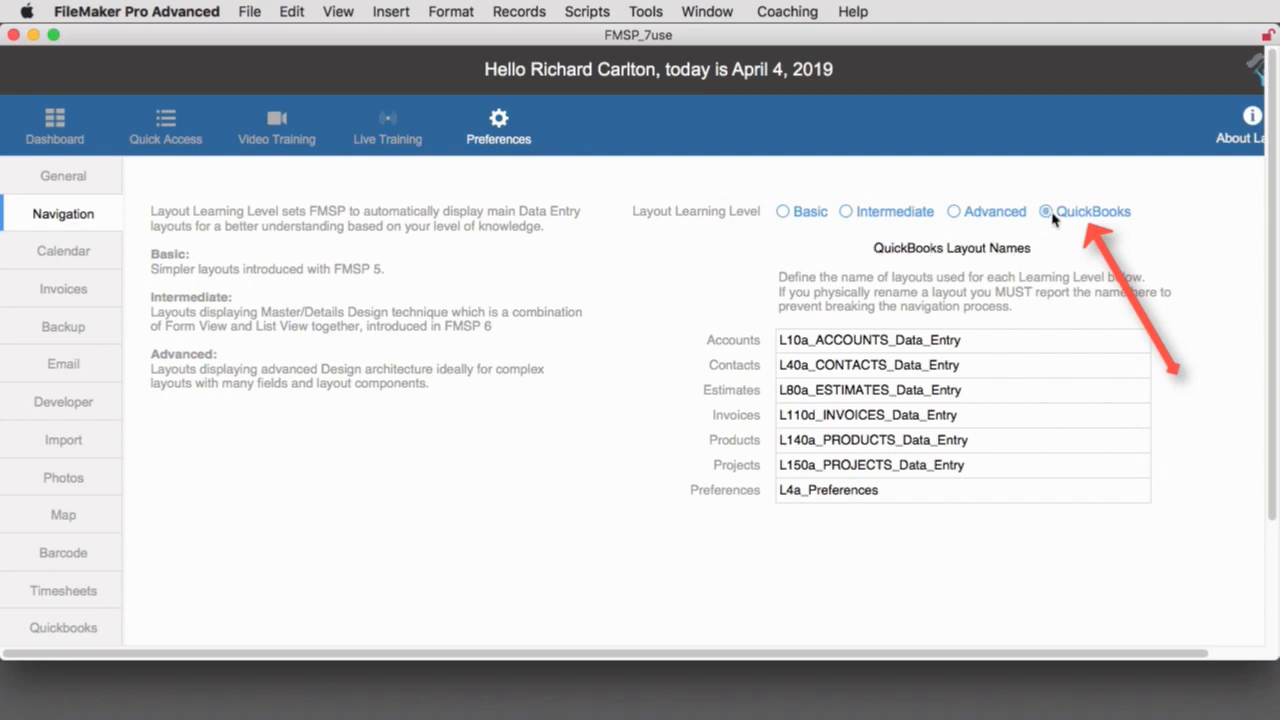
left_click(800, 365)
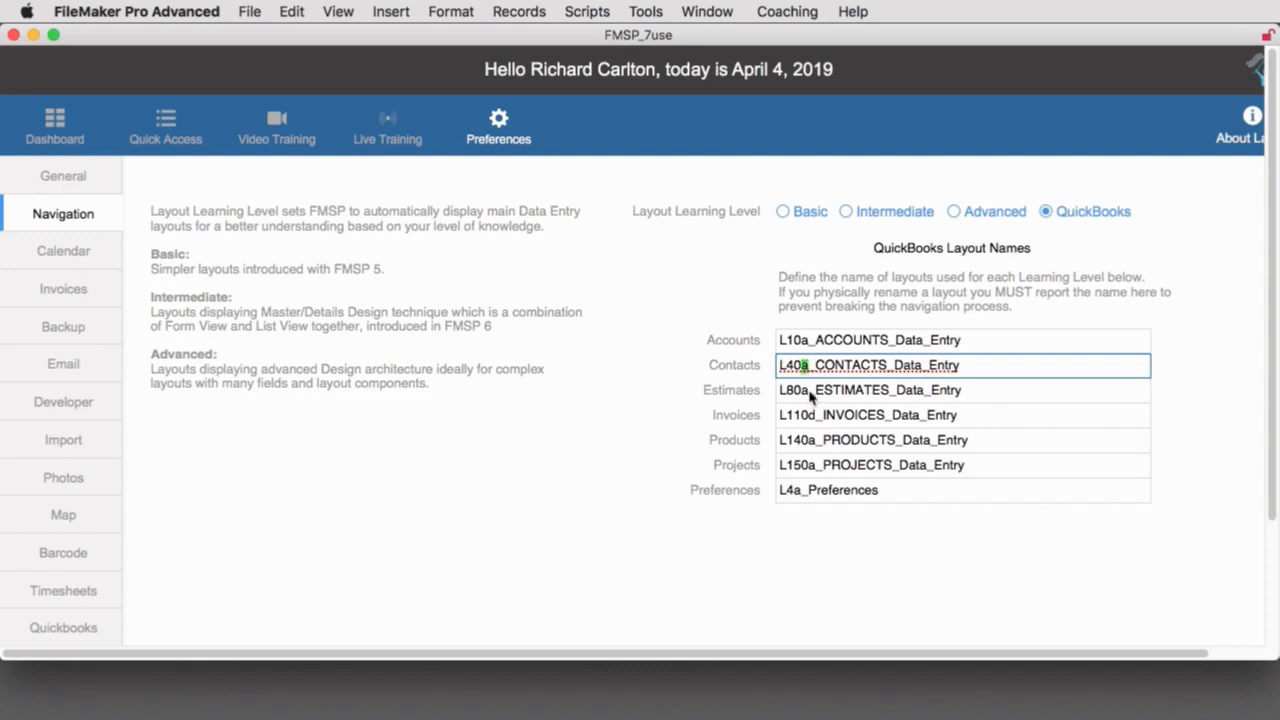
left_click(801, 390)
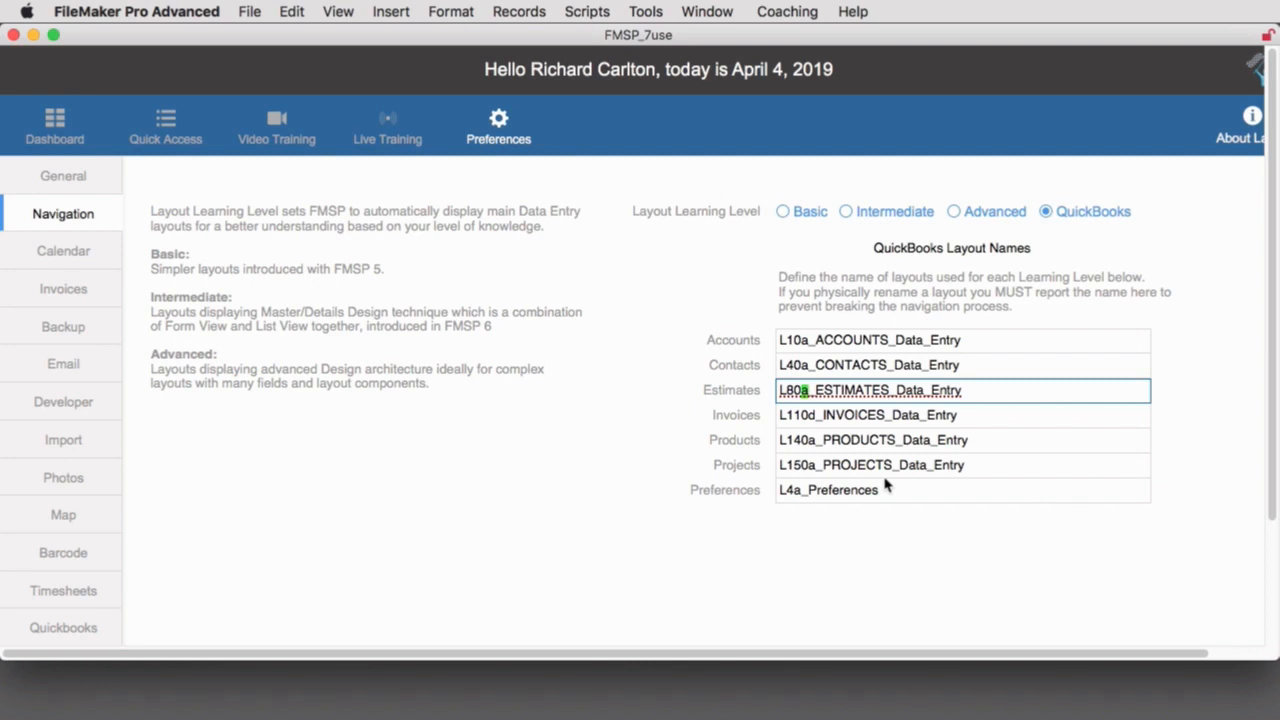
left_click(858, 550)
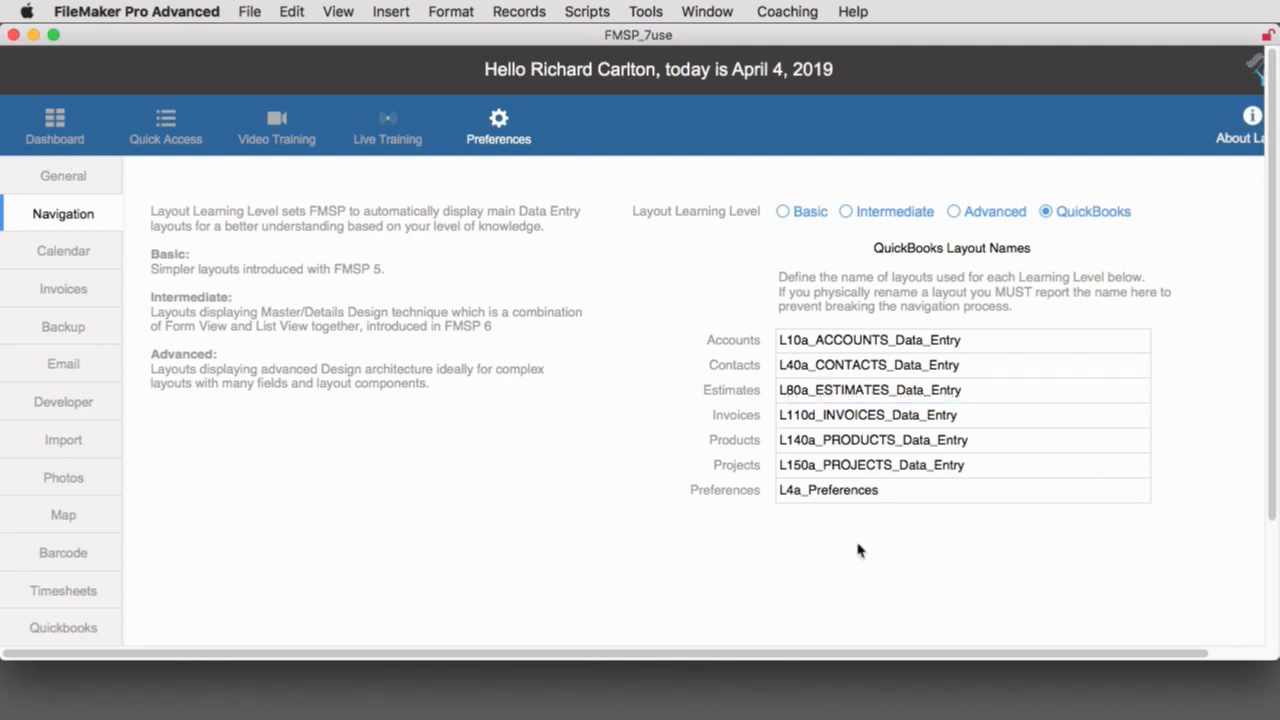